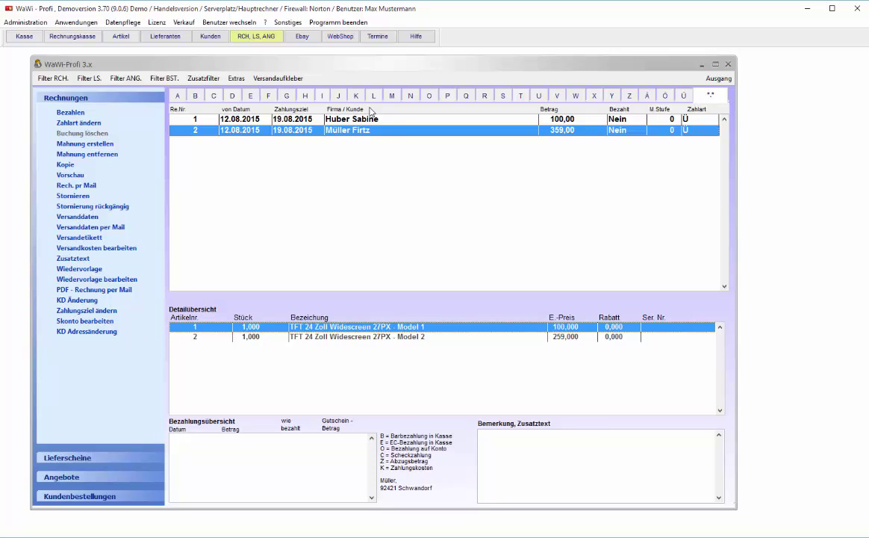
- Examine the stock comparison (Gegenüberstellung) of article 1, TFT 24 Zoll Widescreen 27PX - Model 1, from invoice 1's line item, and return to the invoices
left_click(376, 335)
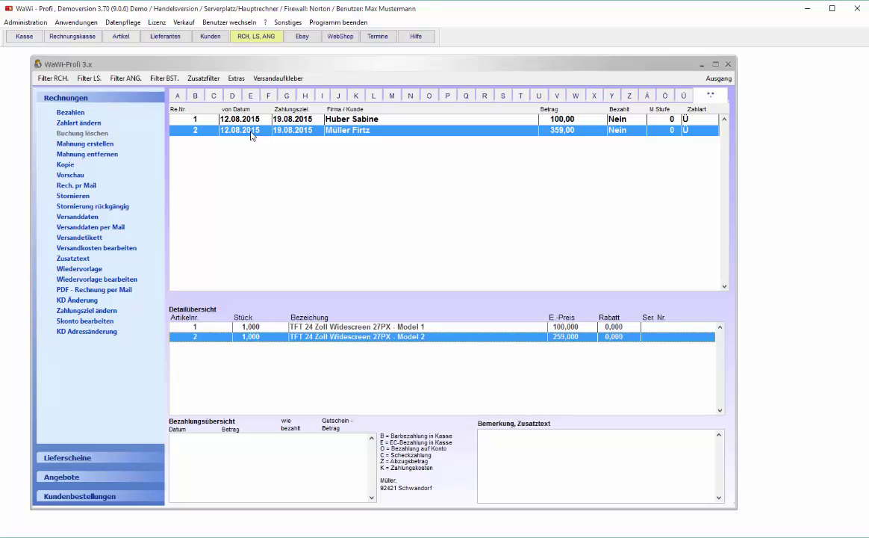
left_click(273, 119)
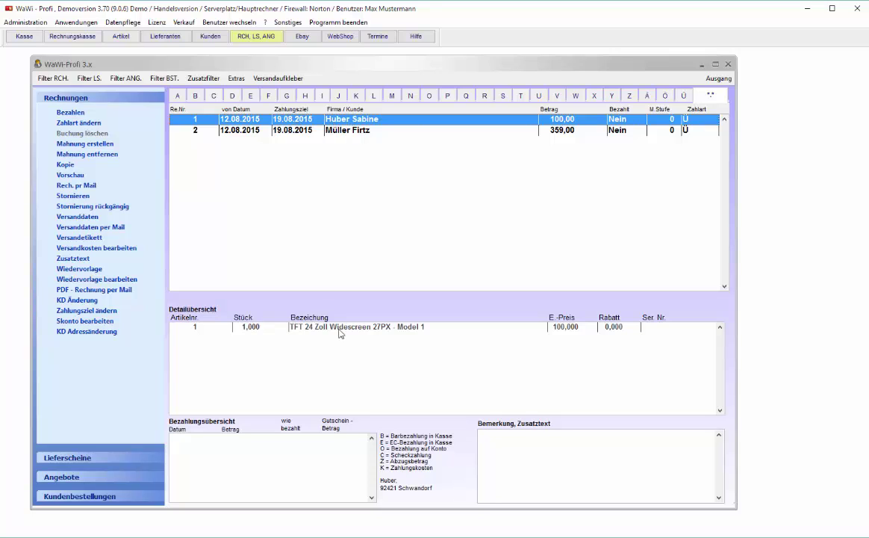
left_click(313, 326)
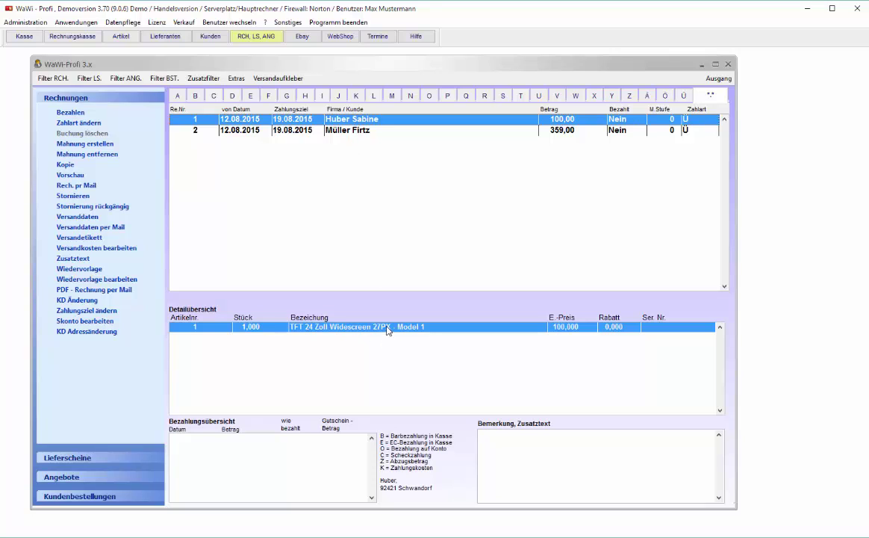
right_click(521, 334)
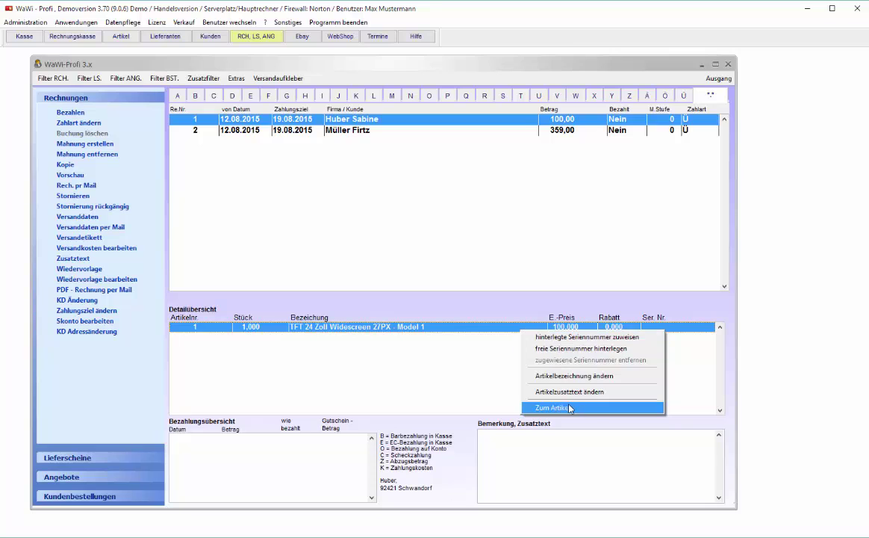
left_click(519, 371)
right_click(540, 103)
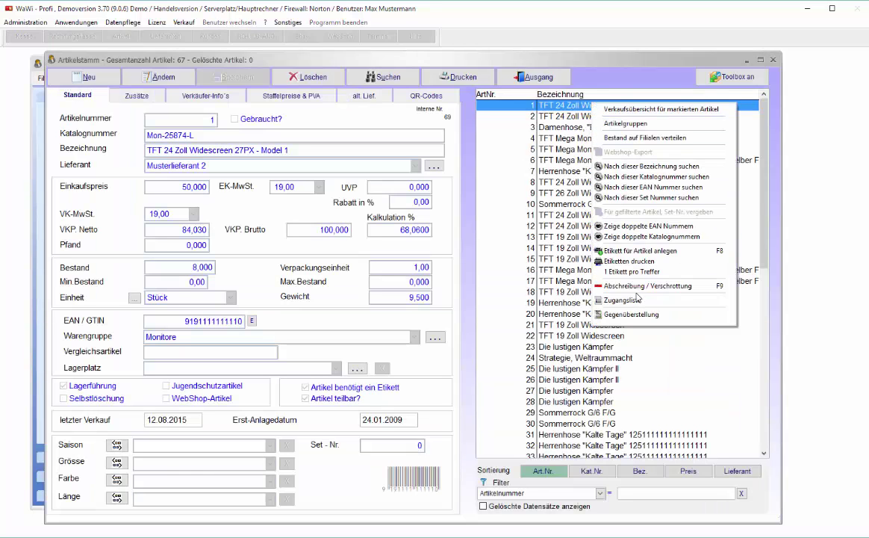
left_click(580, 287)
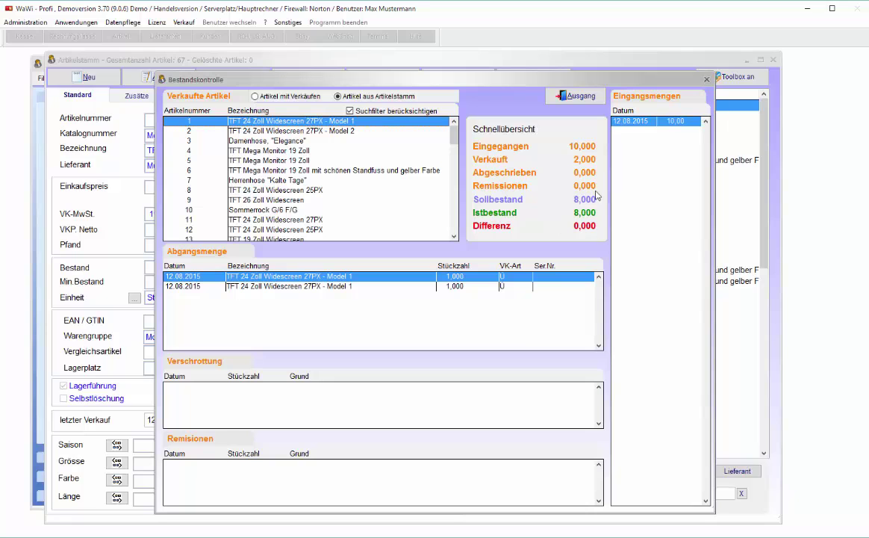
left_click(576, 96)
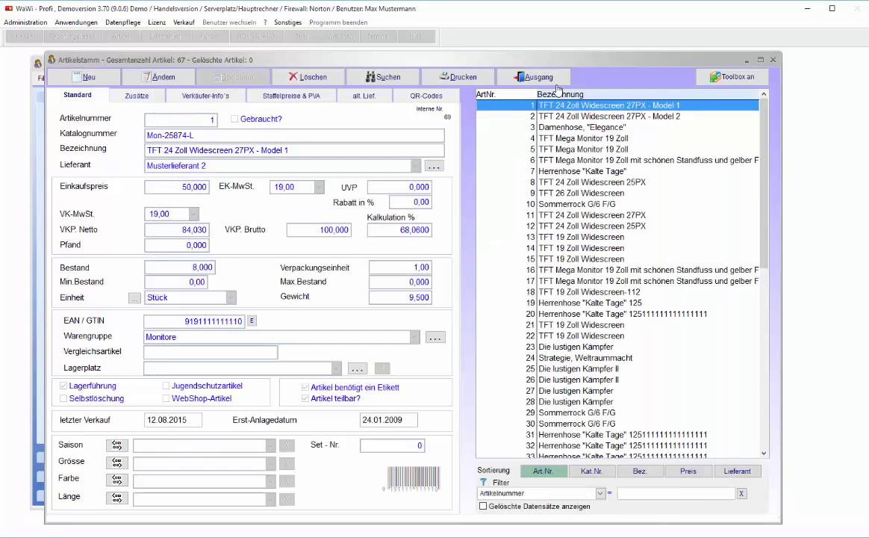
left_click(485, 77)
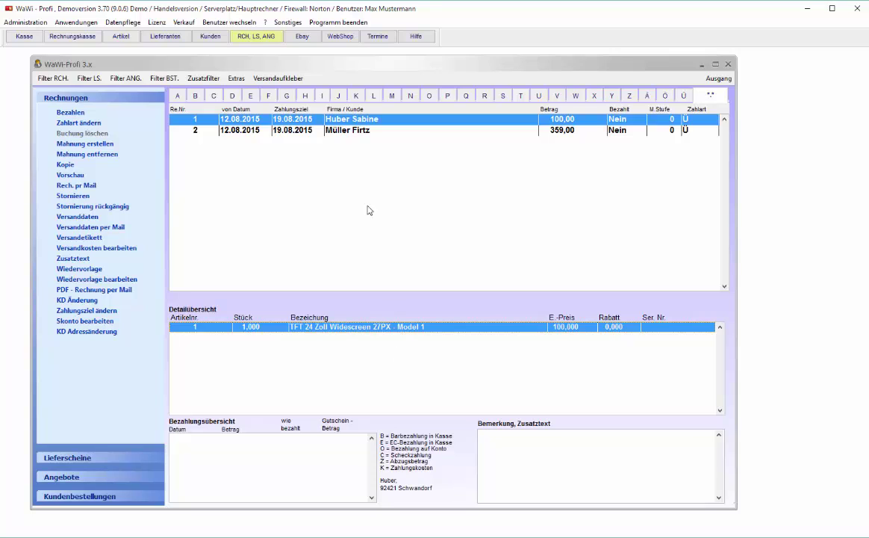
- Cancel invoice 1, confirming the cancellation and entering the reason "fs" and "+üpldcüpyk" on two lines
left_click(345, 131)
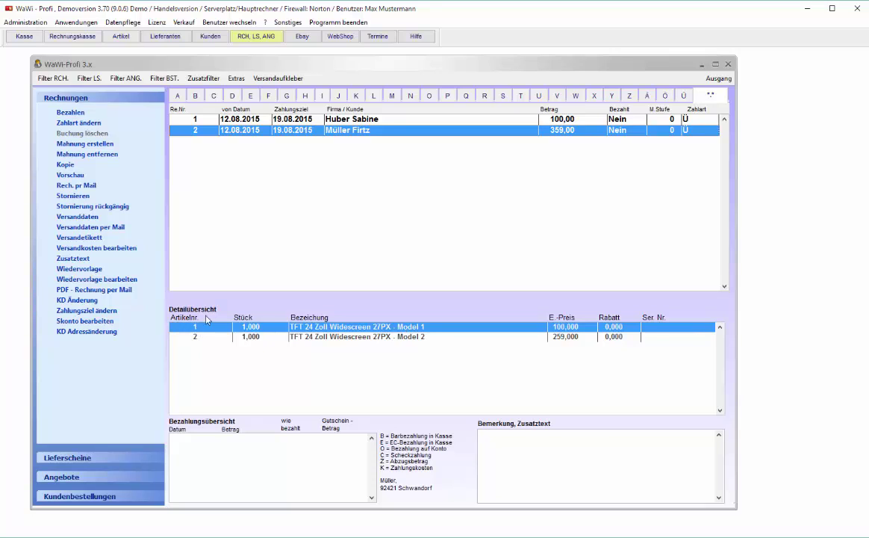
left_click(285, 119)
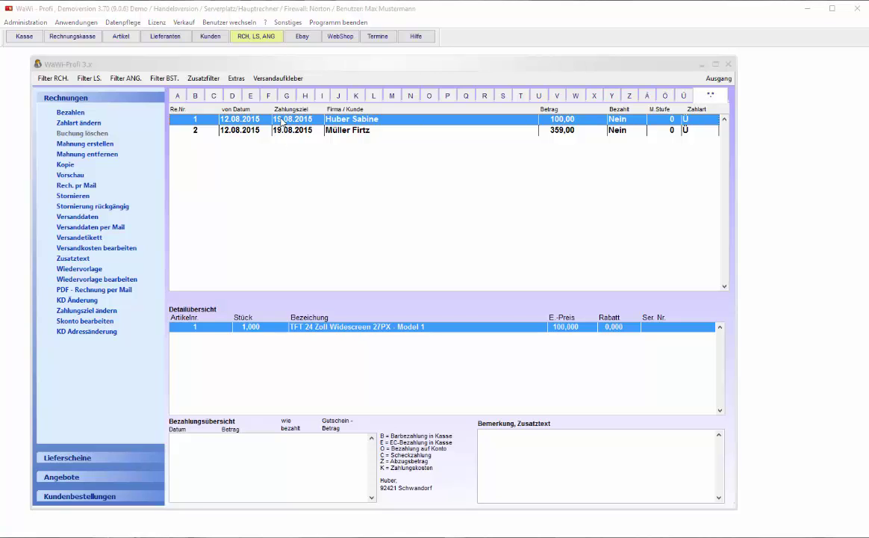
left_click(258, 115)
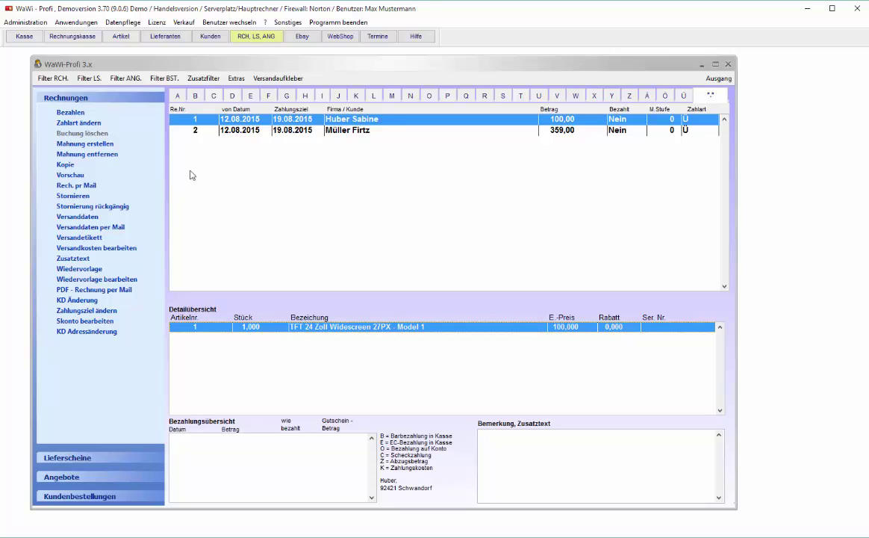
left_click(71, 195)
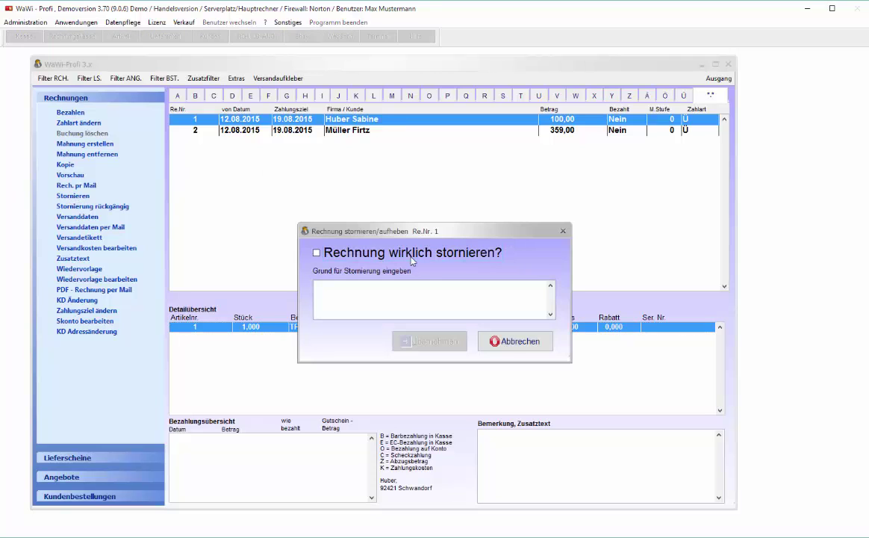
left_click(351, 297)
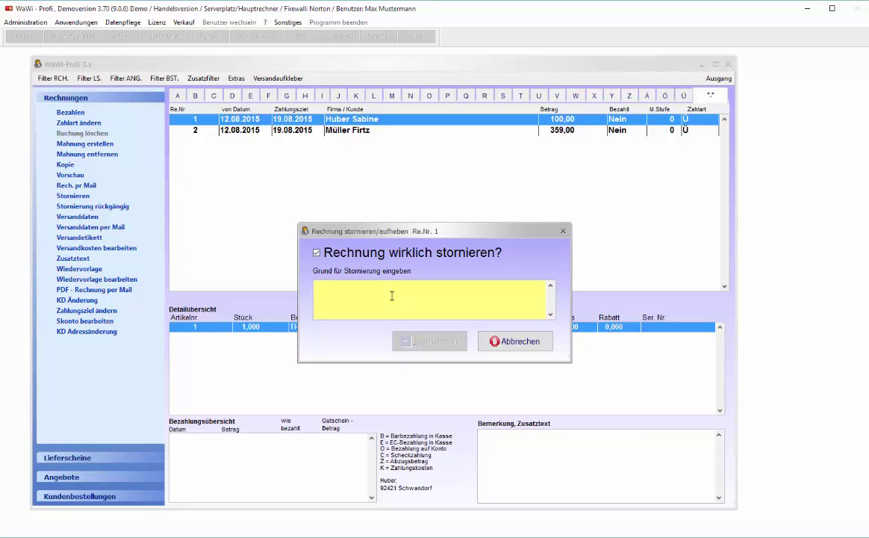
type("fs")
key("Return")
type("+üpldcüpyk")
key("BackSpace")
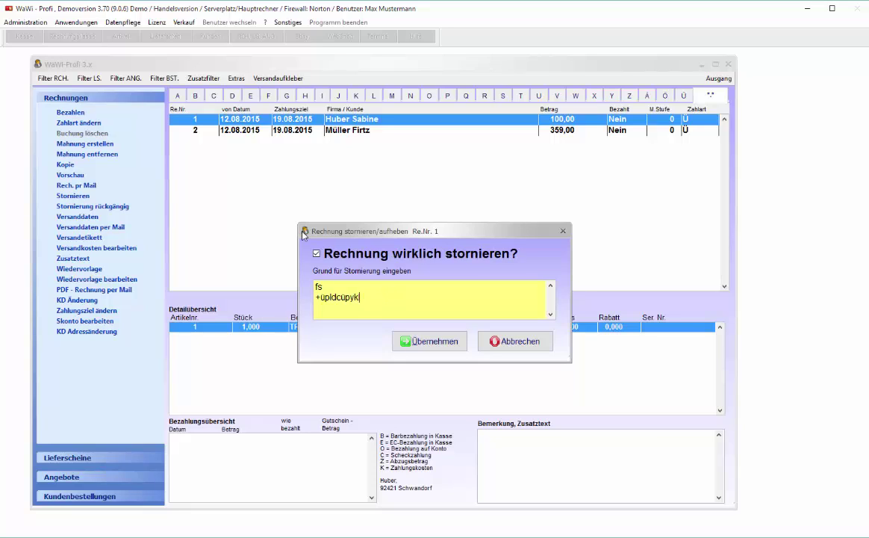
left_click(422, 340)
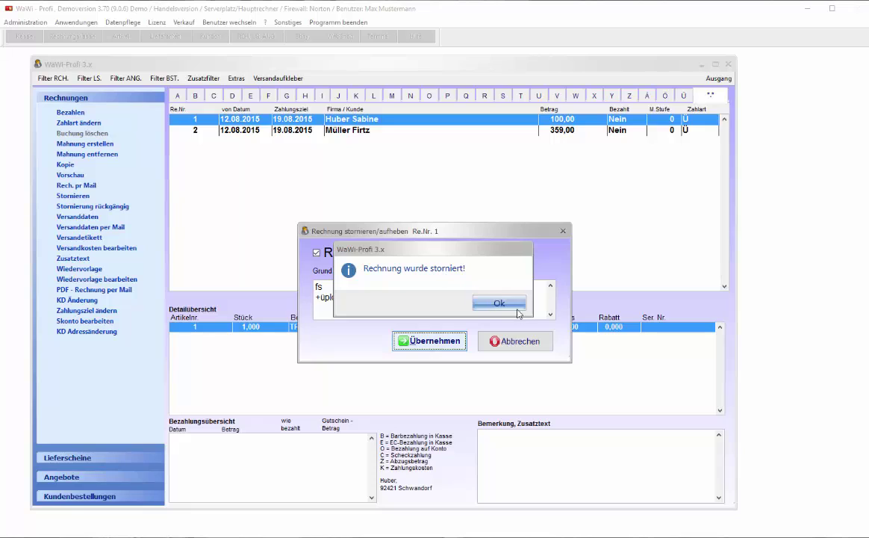
left_click(494, 303)
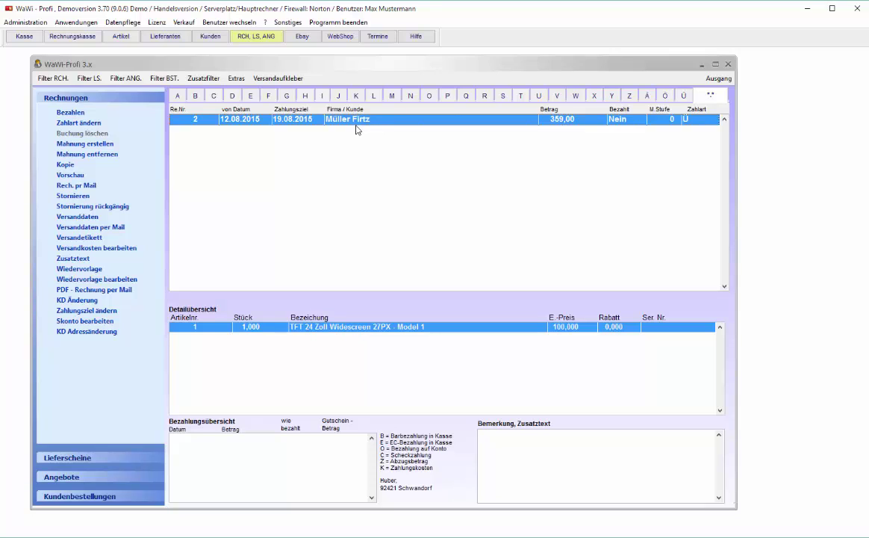
- Filter the list to cancelled invoices and check article 1's stock comparison from the cancelled invoice, closing the article windows
left_click(46, 79)
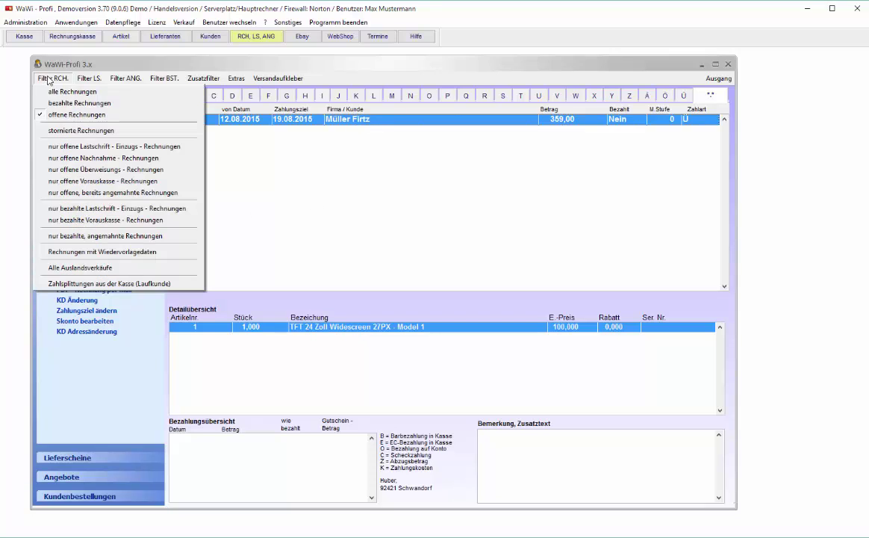
left_click(73, 132)
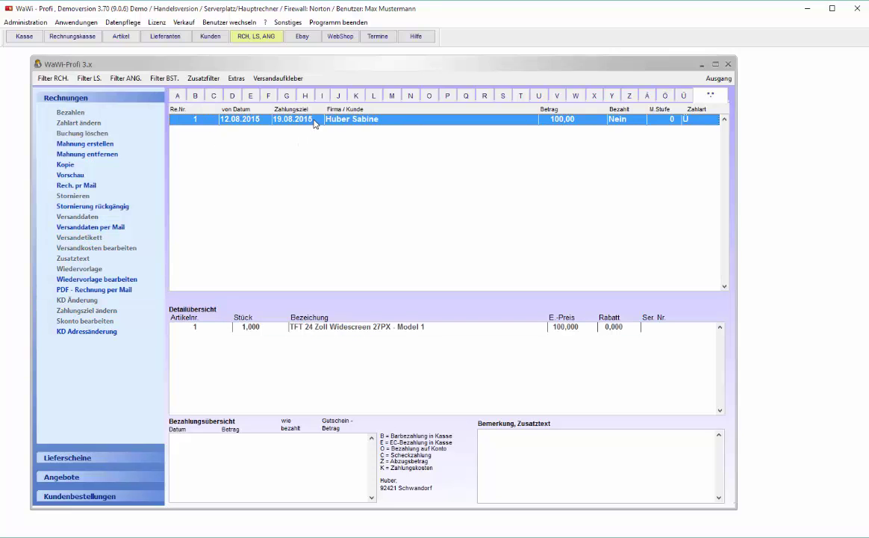
left_click(349, 330)
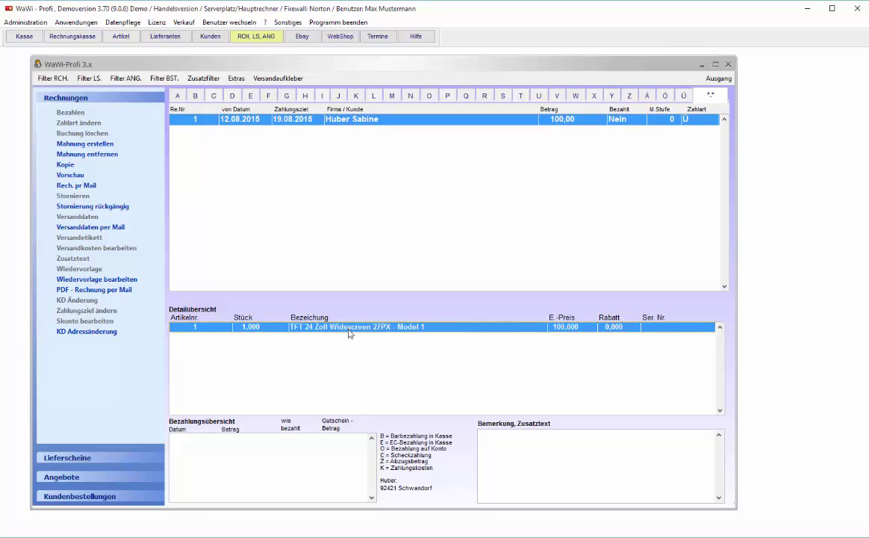
right_click(553, 331)
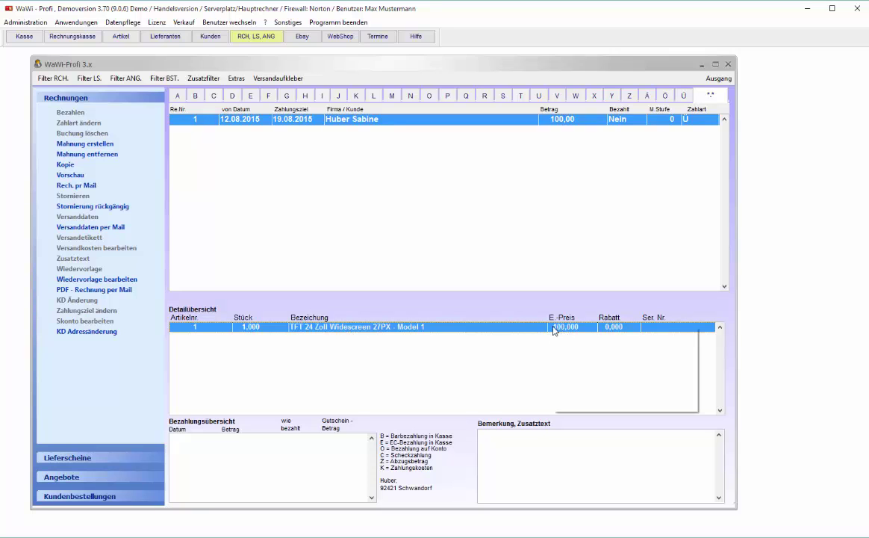
left_click(590, 404)
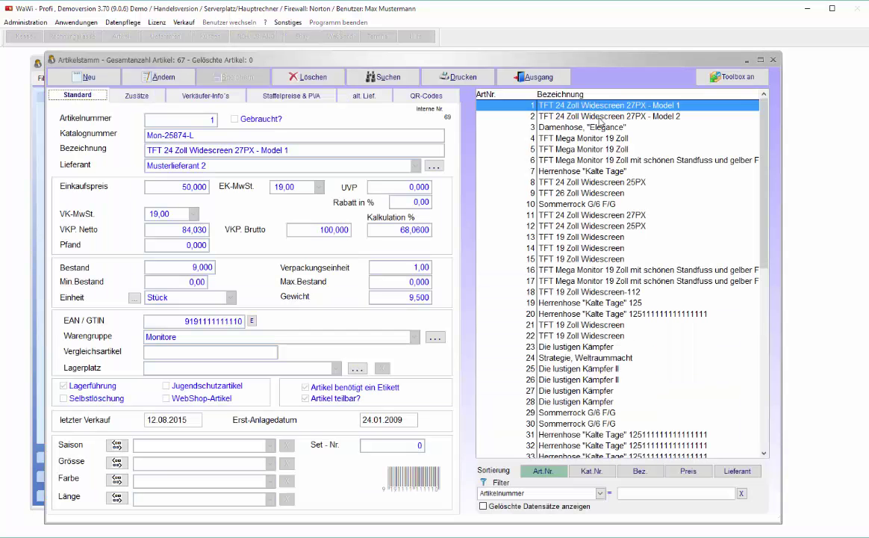
right_click(547, 101)
left_click(607, 312)
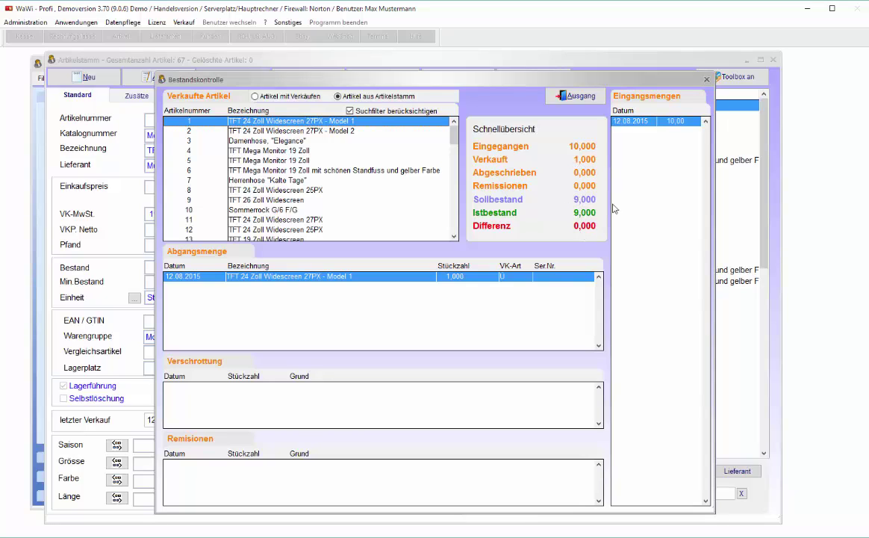
left_click(576, 96)
left_click(523, 79)
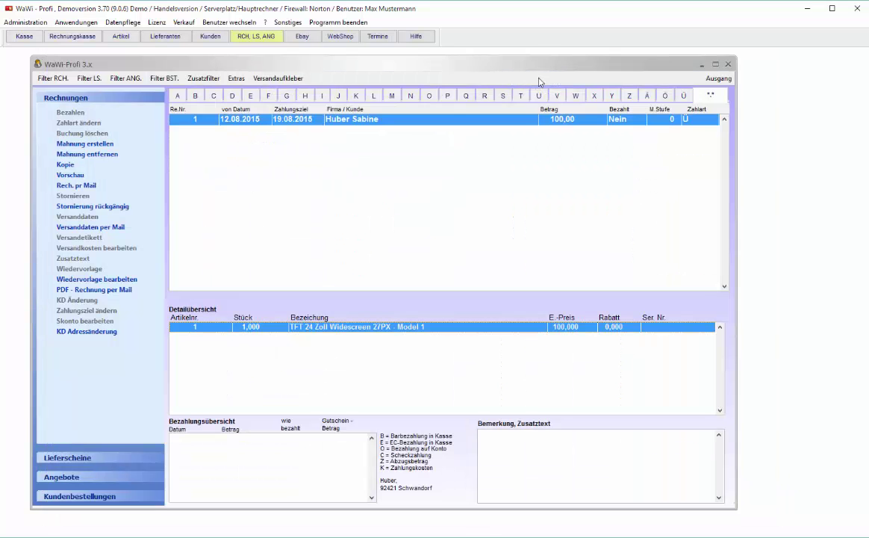
- Show only the open invoices and select article 1 in invoice 2's detail lines
left_click(59, 99)
left_click(69, 113)
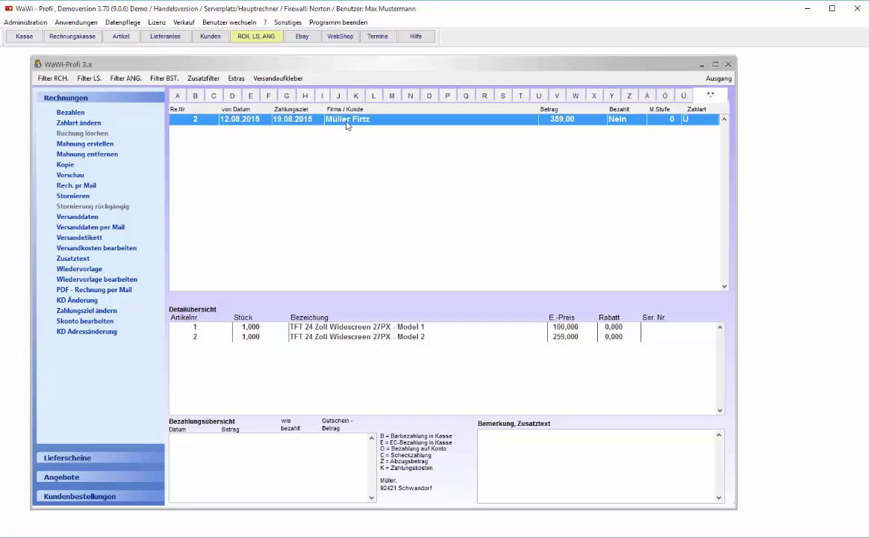
left_click(380, 329)
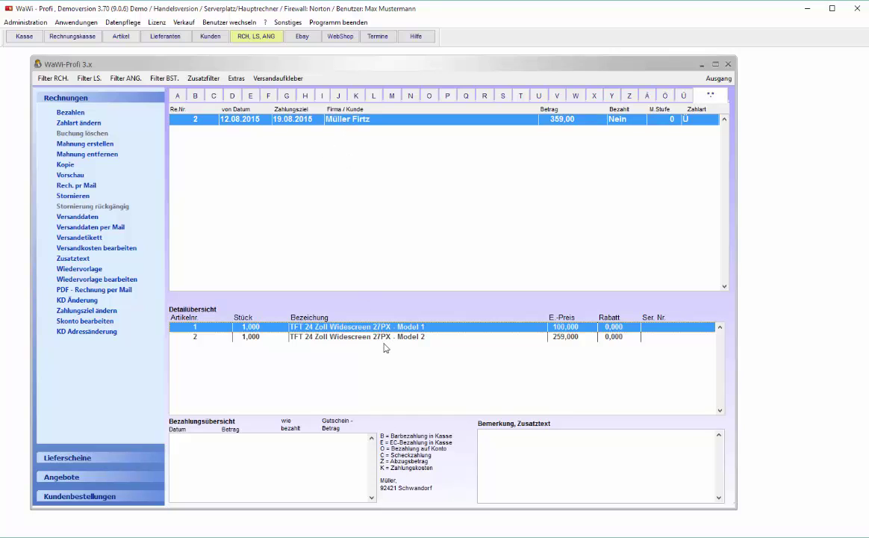
- List the cancelled invoices and reverse the cancellation of invoice 1
left_click(65, 80)
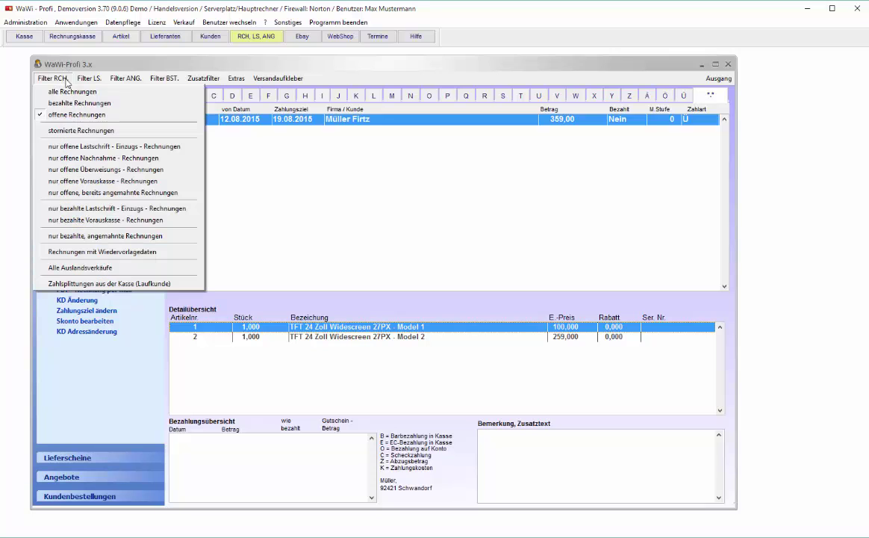
left_click(75, 131)
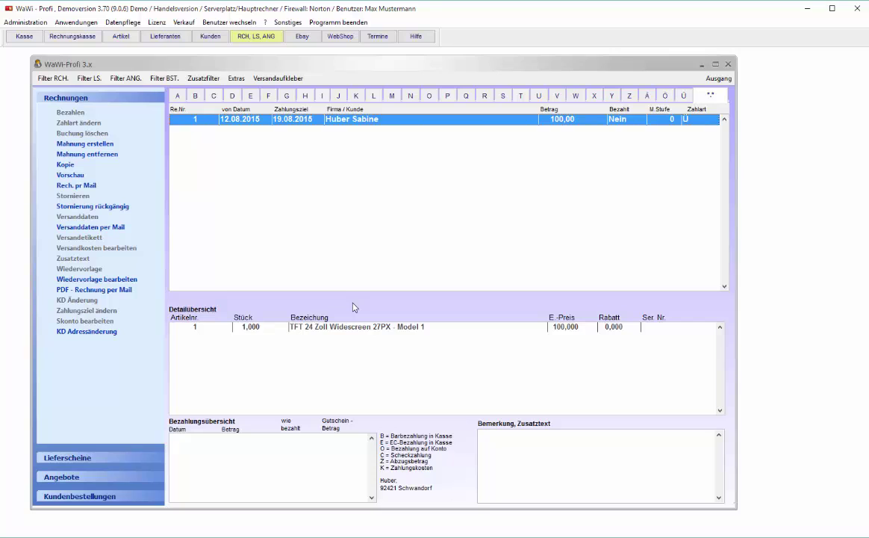
left_click(108, 205)
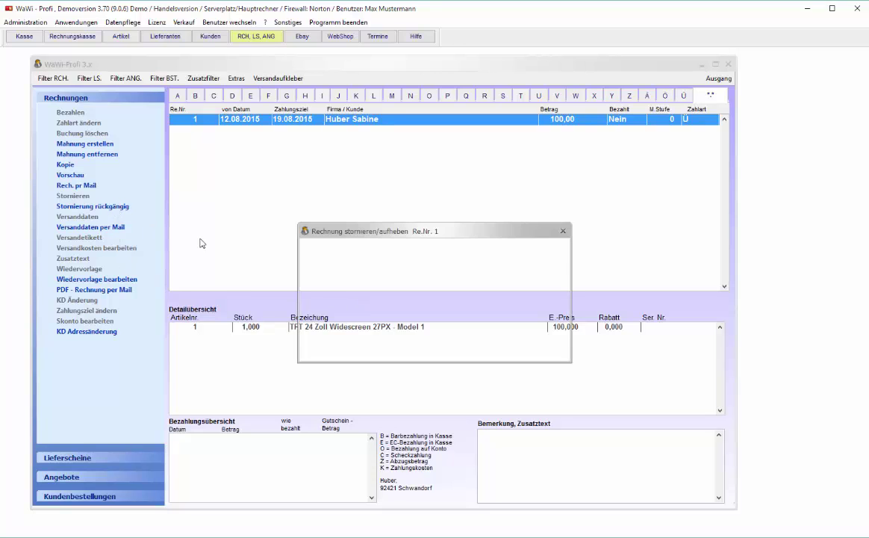
left_click(429, 340)
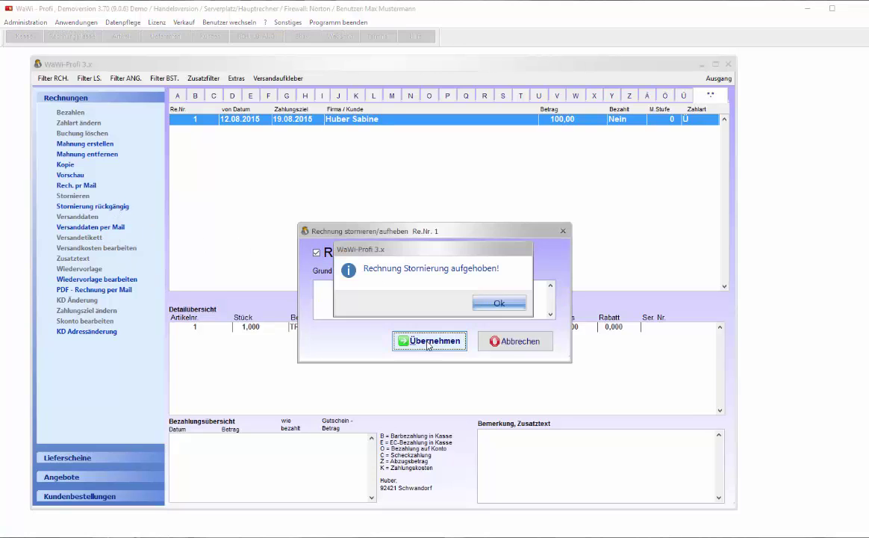
left_click(501, 302)
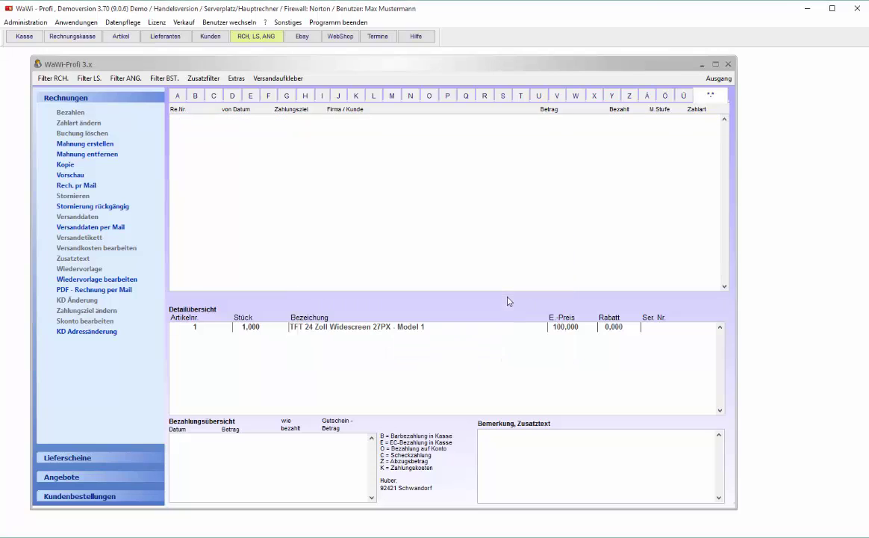
- Switch the invoice filter back to open invoices and select invoice 1
left_click(54, 77)
left_click(77, 115)
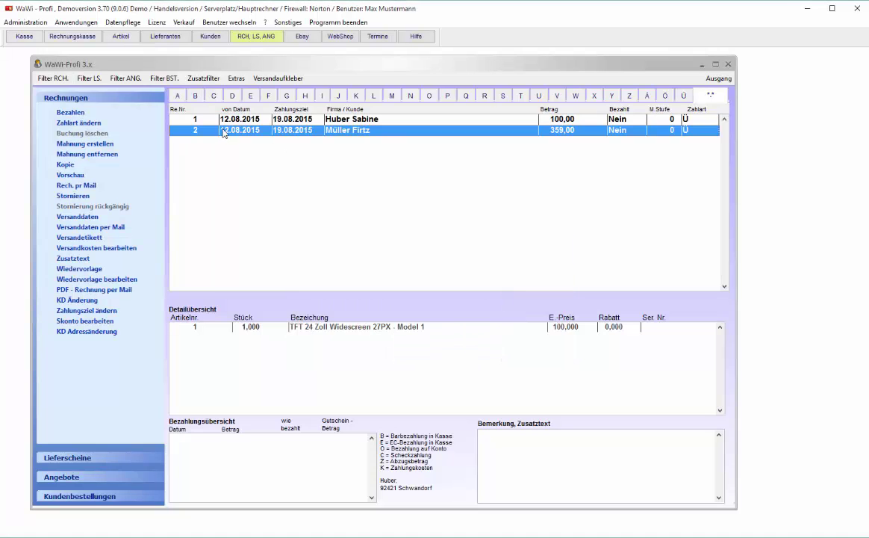
left_click(278, 120)
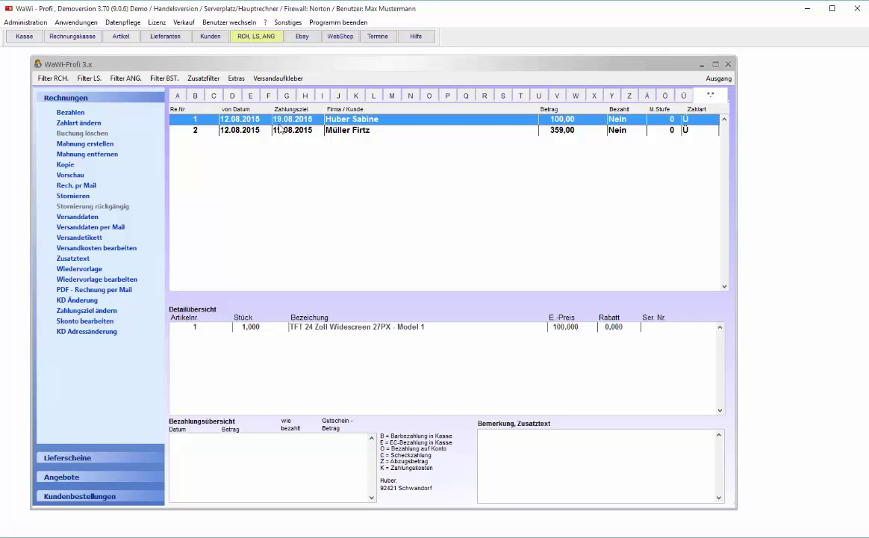
- Filter the list by invoice 2's customer, clear that filter and select the invoice's article 1 line
double_click(277, 132)
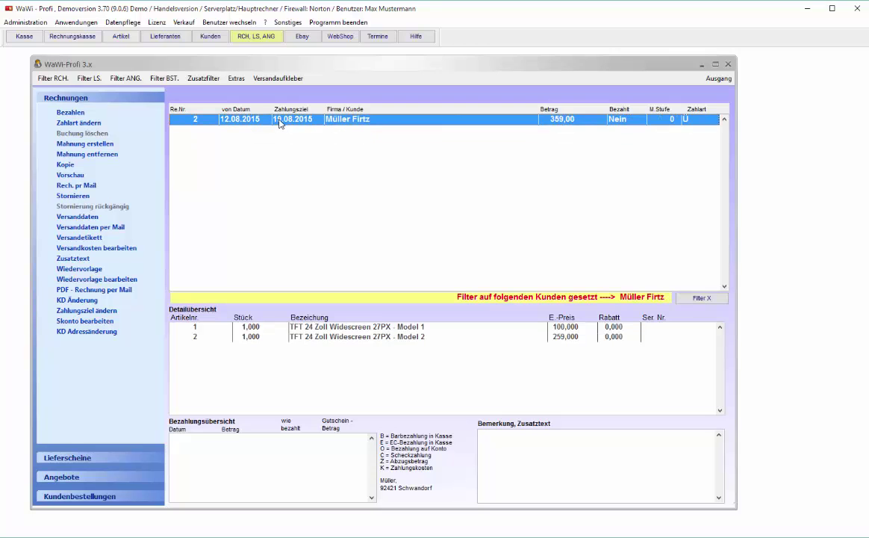
left_click(705, 287)
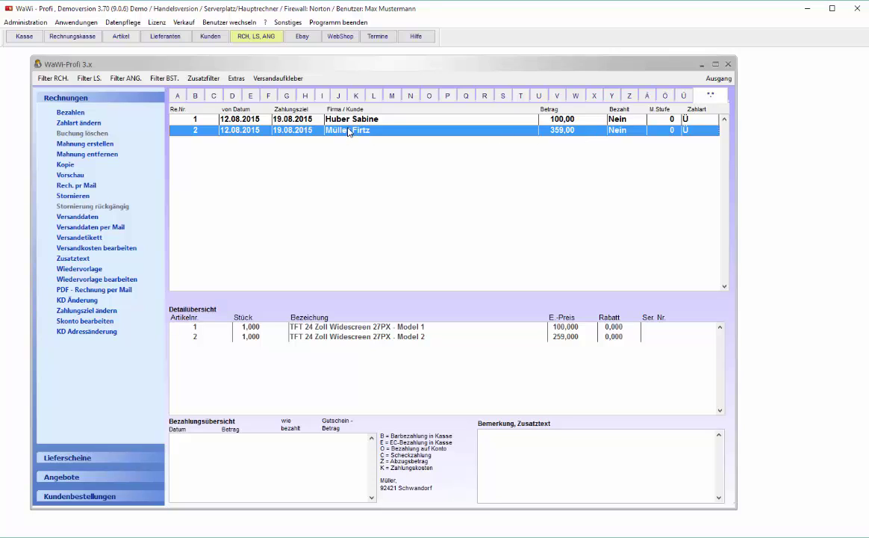
left_click(372, 327)
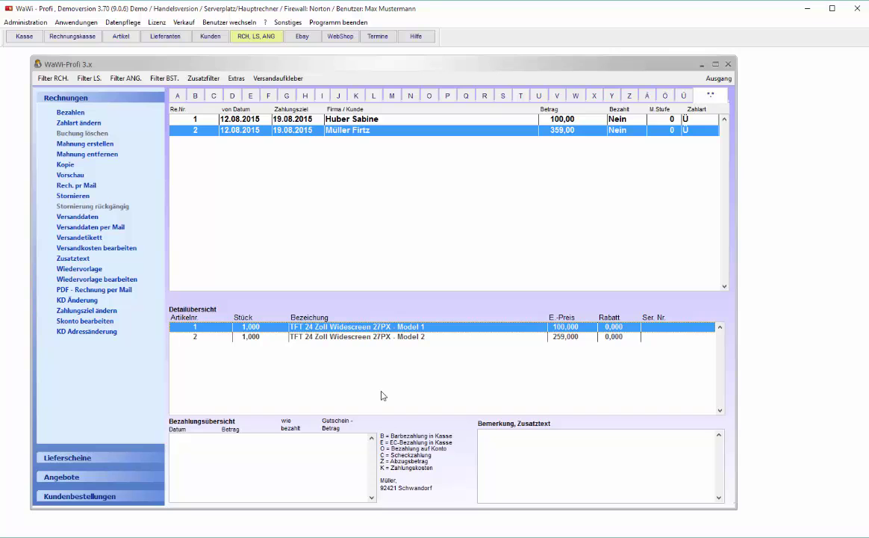
- Leave the invoice overview and examine the invoice creation option among the cash register's Leistungsmerkmale in the system settings
left_click(719, 78)
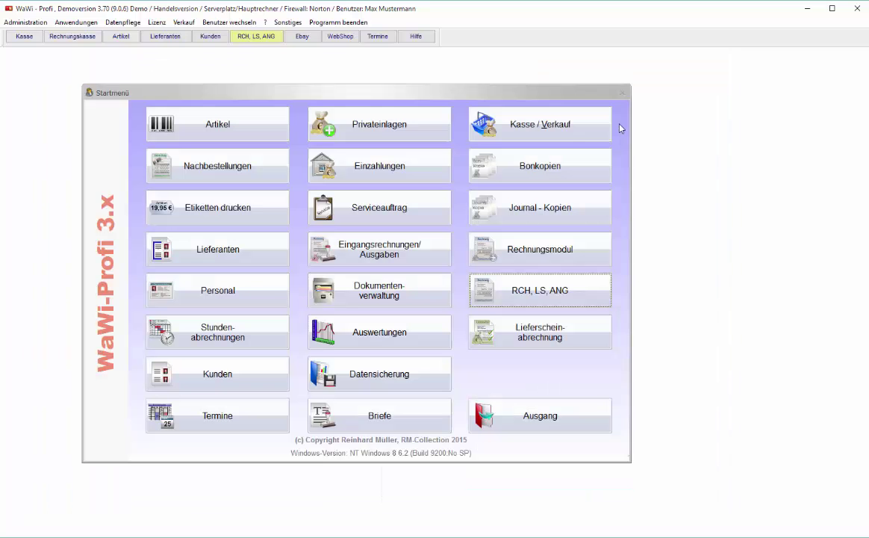
left_click(26, 23)
mouse_move(90, 34)
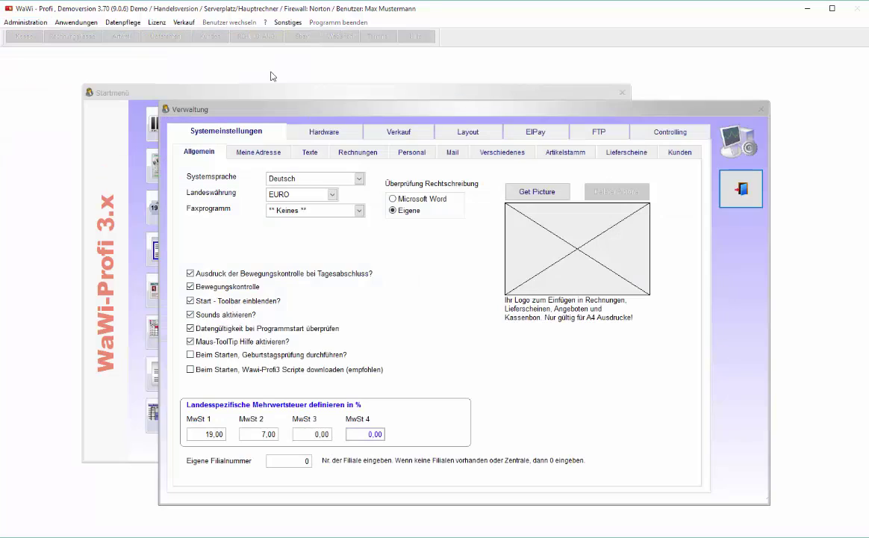
left_click(139, 35)
left_click(389, 135)
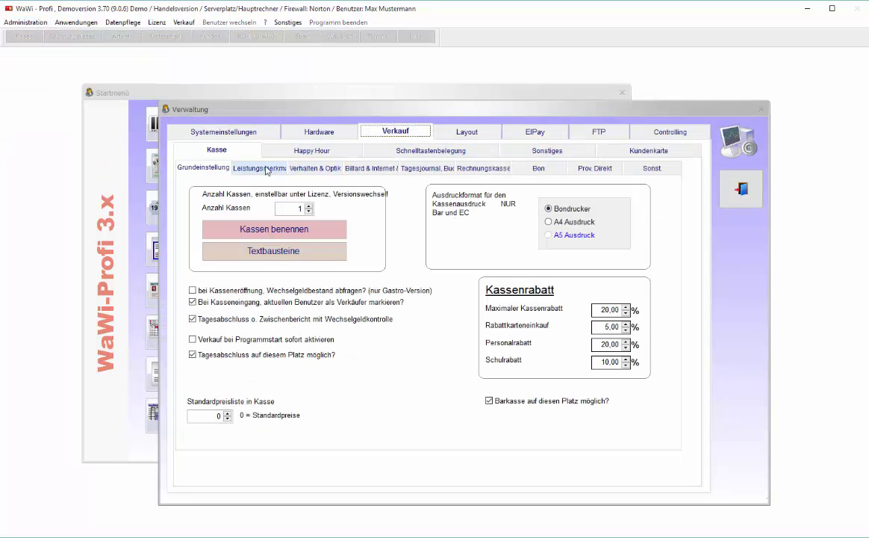
left_click(266, 169)
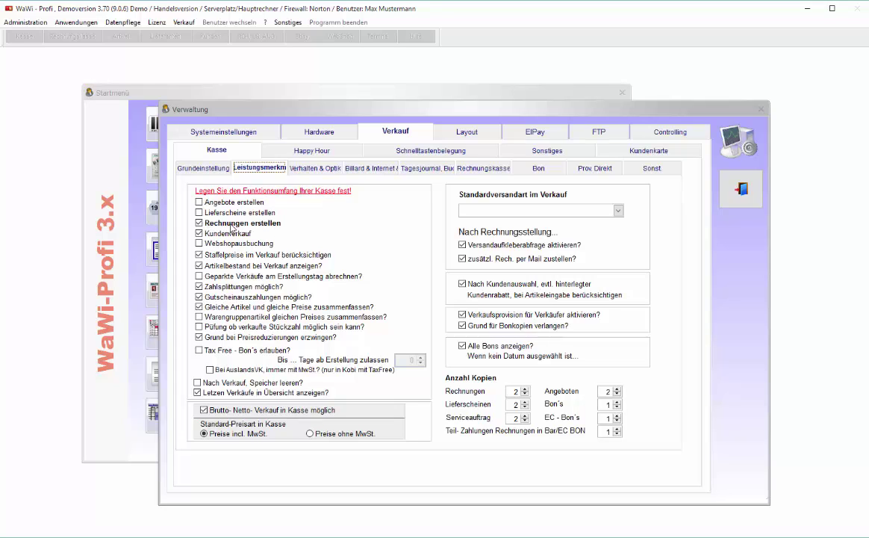
left_click(739, 190)
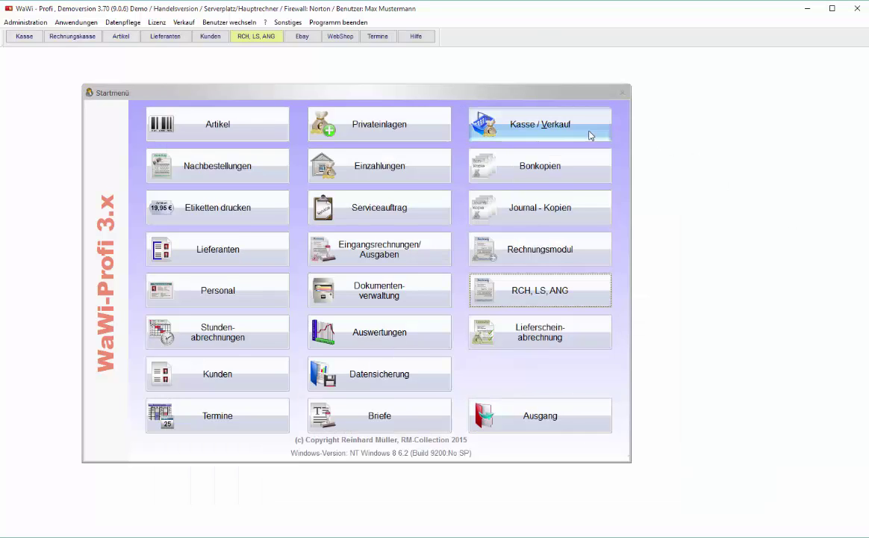
- Start a cash register sale of article 1 with the preselected seller and assign the first listed customer without the customer discount
left_click(590, 128)
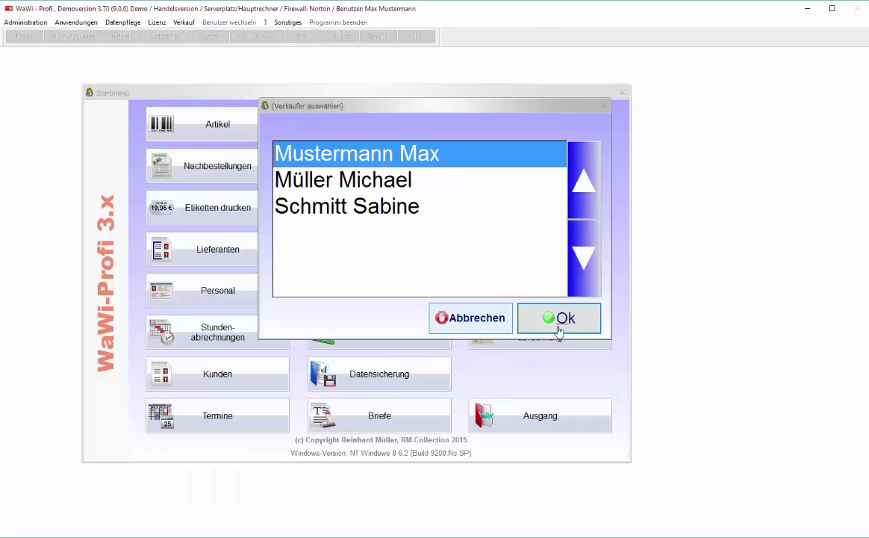
left_click(556, 327)
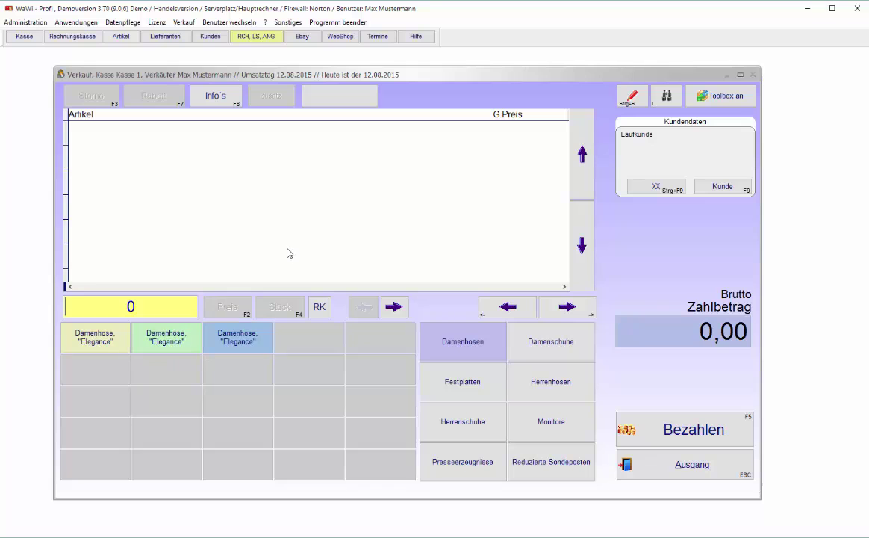
type("1")
key("Return")
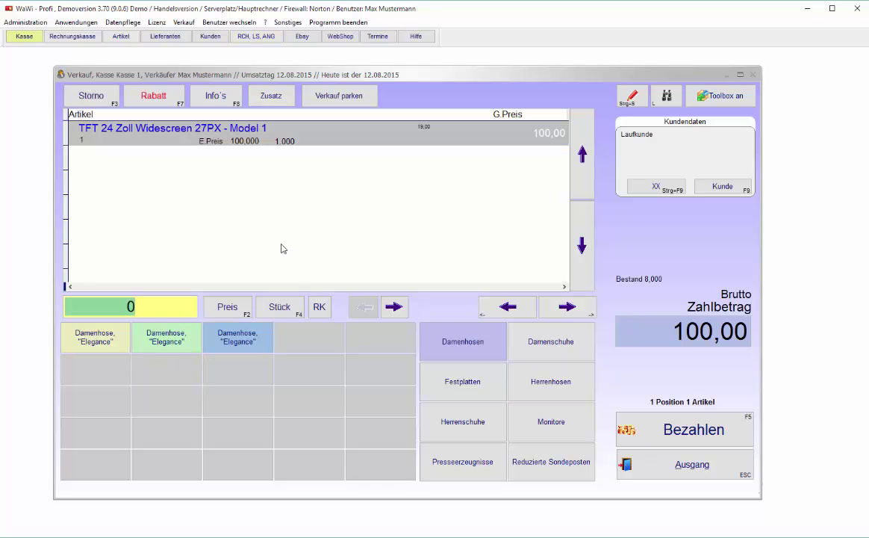
key("F9")
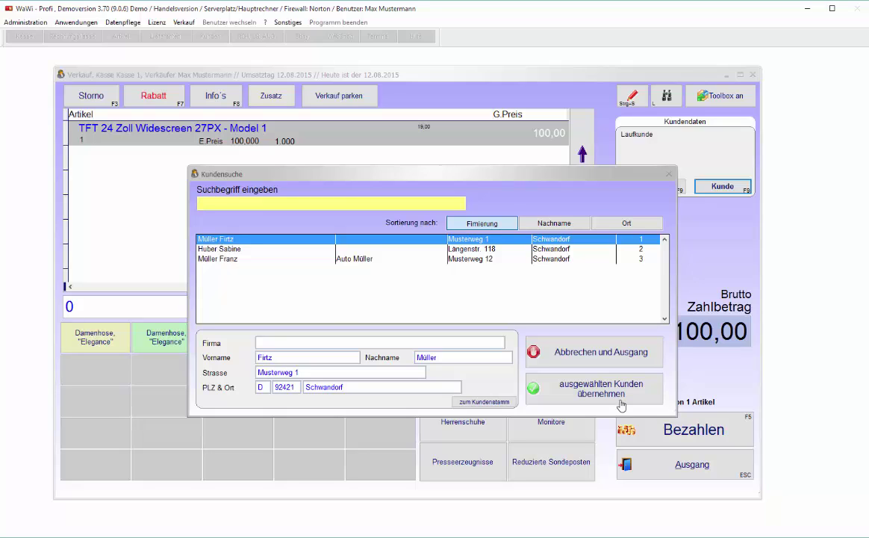
left_click(601, 388)
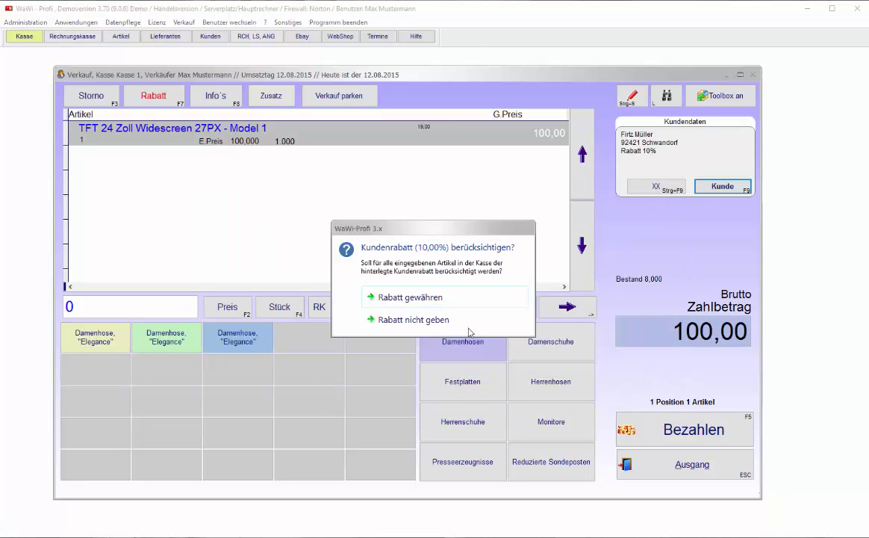
left_click(431, 326)
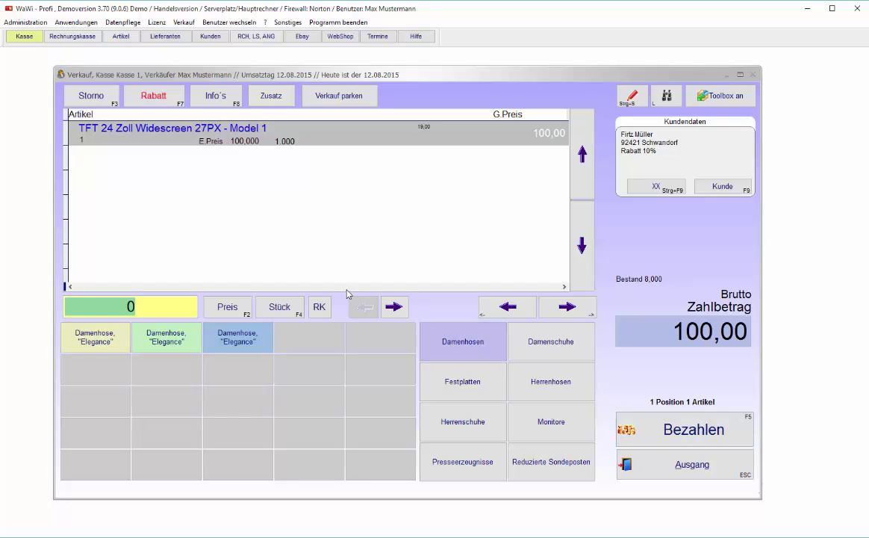
- Mark article 1 as a return in the cash register, view the voucher and payout options, and abandon the transaction
left_click(319, 306)
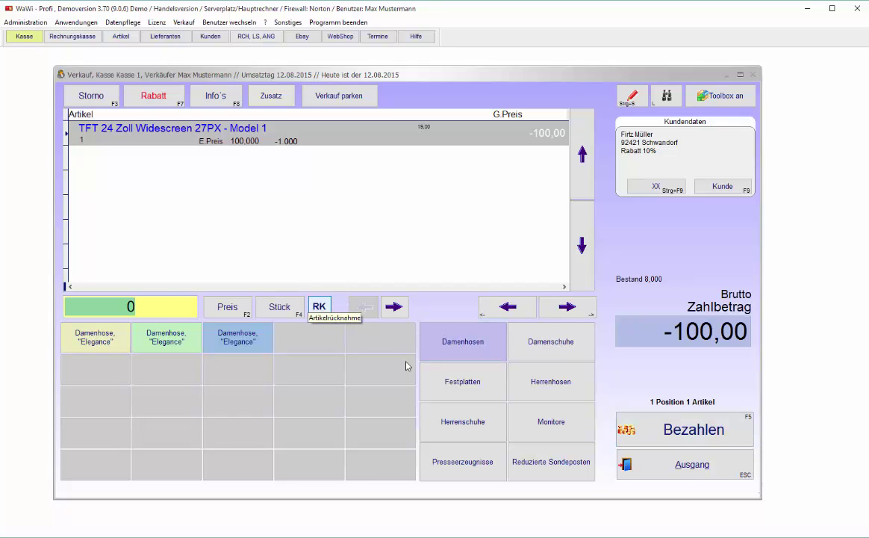
left_click(692, 442)
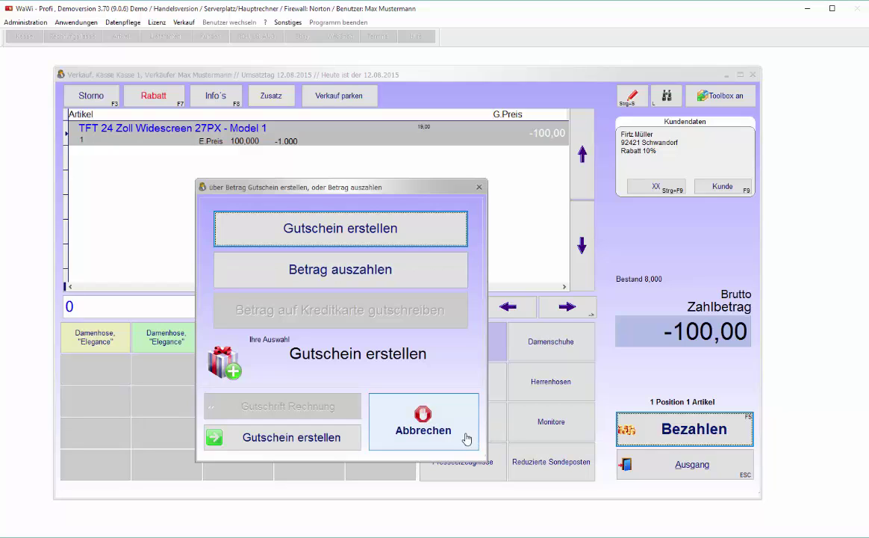
left_click(424, 431)
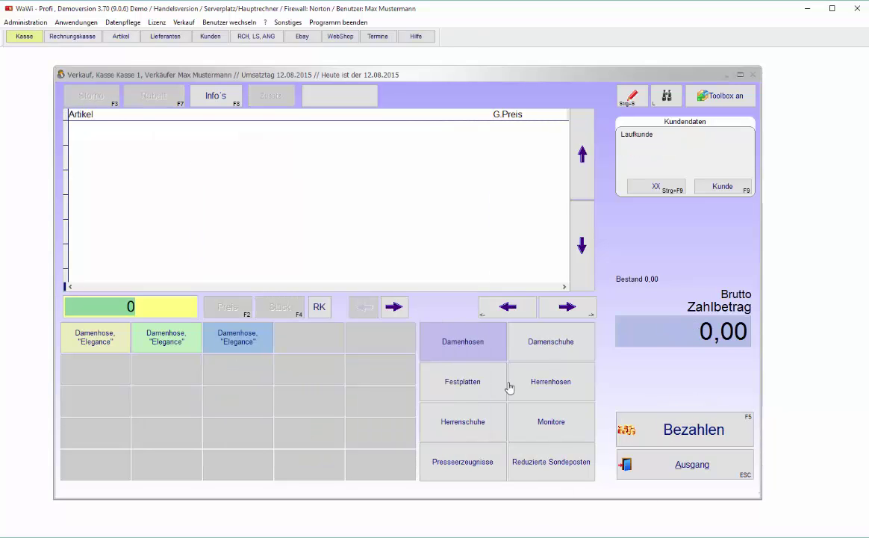
left_click(640, 472)
left_click(500, 388)
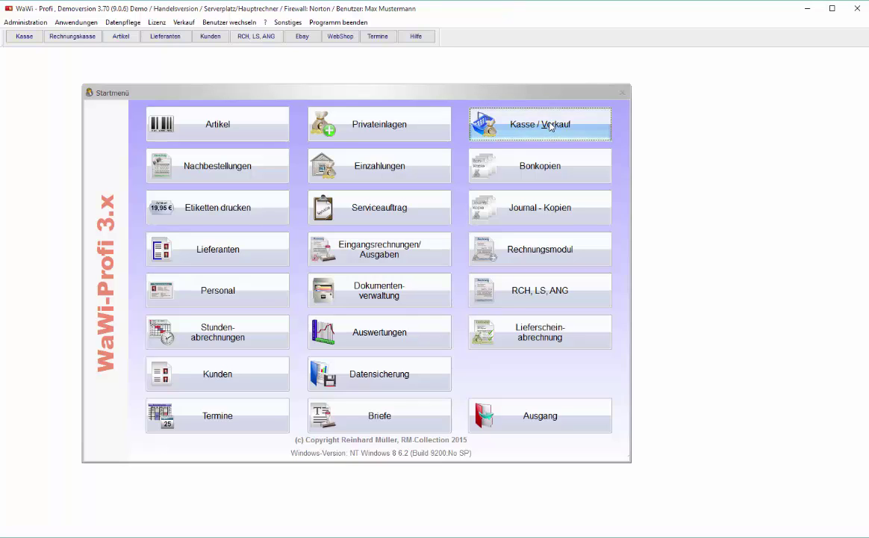
- Open the Rechnungsmodul with the preselected seller, add article 1 and assign the first listed customer without the customer discount
left_click(571, 249)
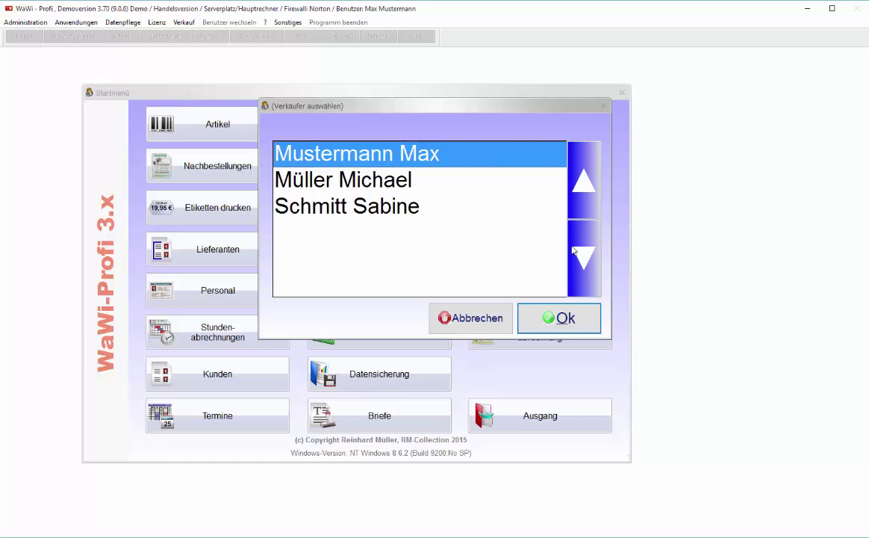
left_click(556, 309)
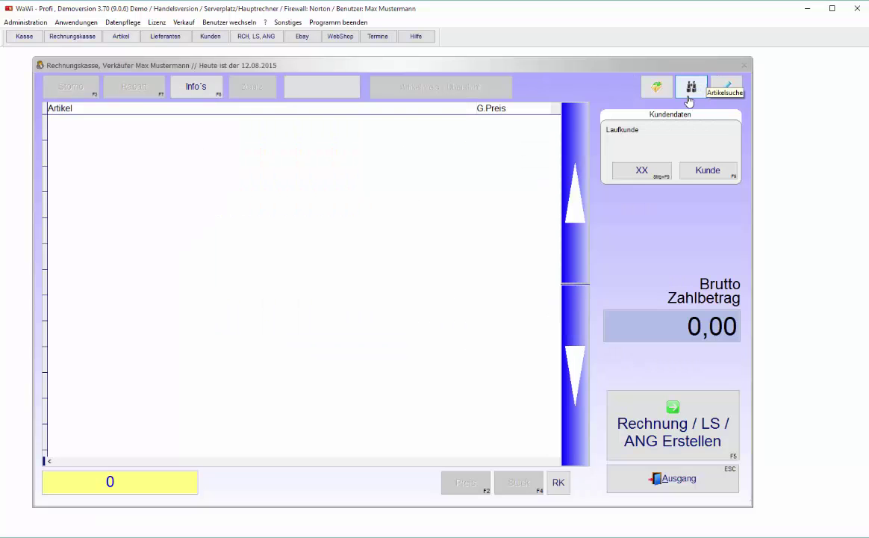
type("1")
key("Return")
key("Return")
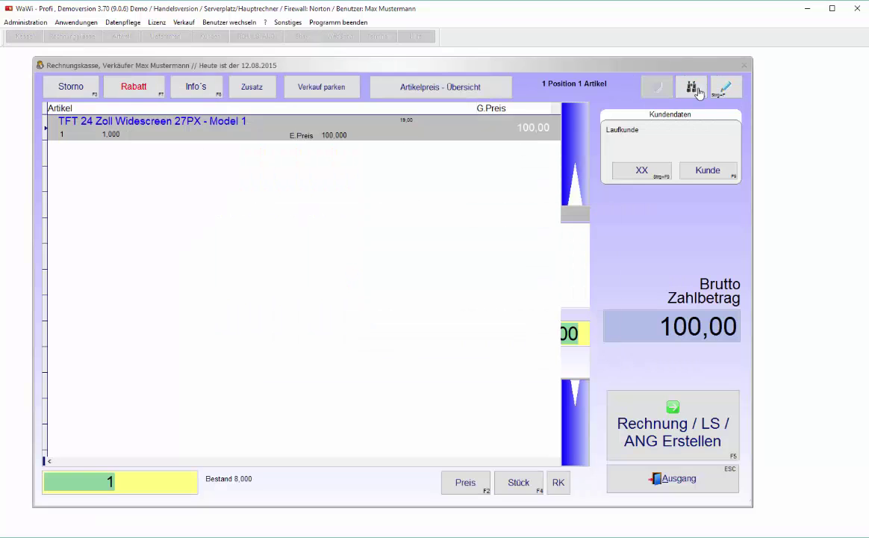
left_click(705, 171)
left_click(541, 369)
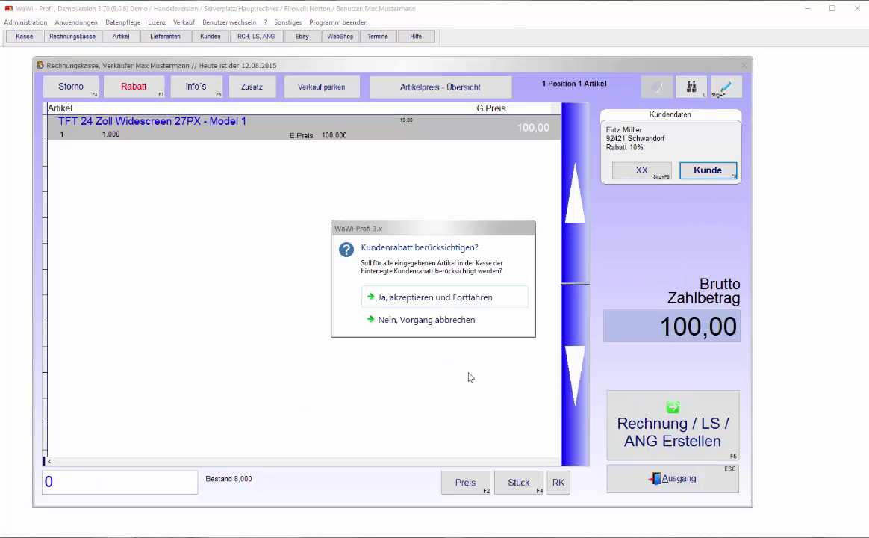
left_click(426, 321)
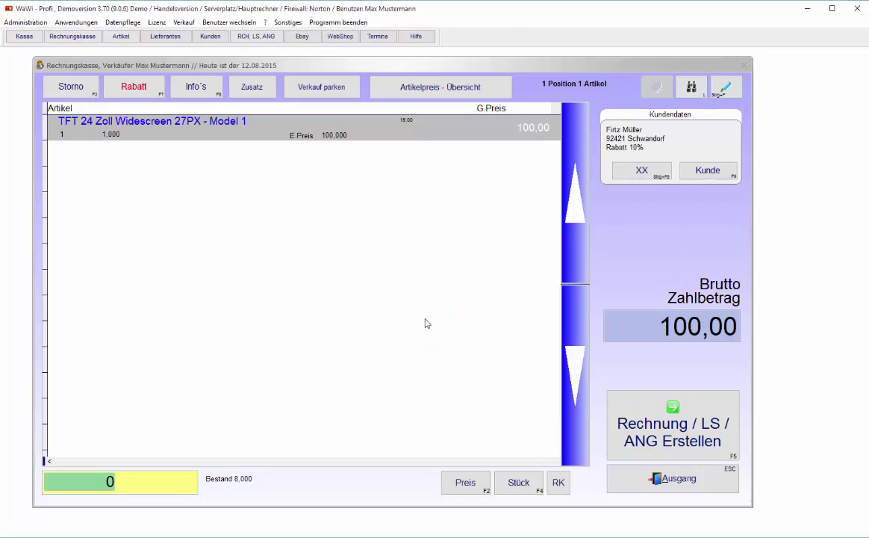
- Accept the return of article 1 and start creating an invoice with the invoice type Rechnungskorrektur
left_click(562, 484)
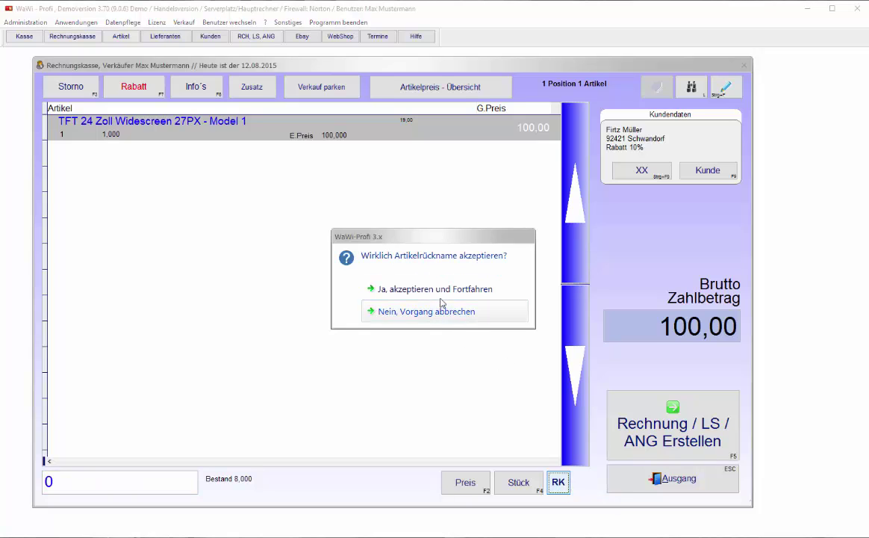
left_click(409, 288)
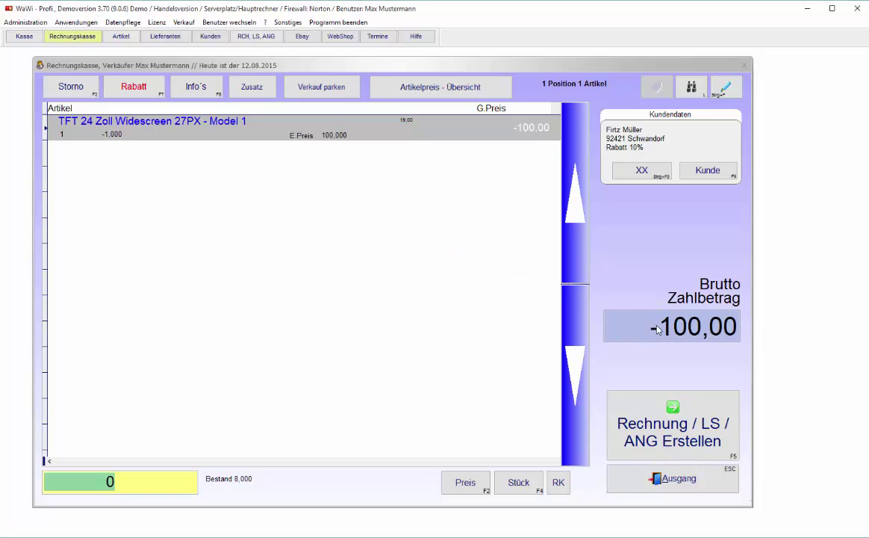
left_click(624, 422)
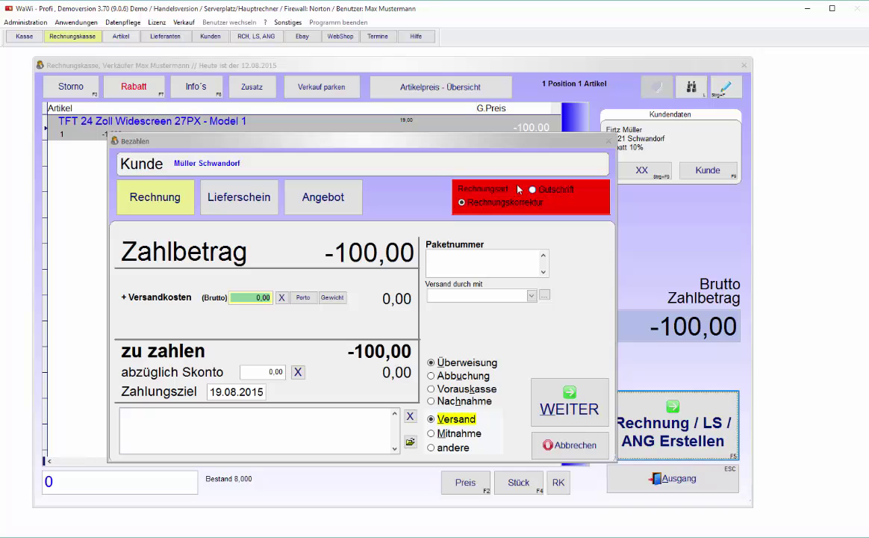
left_click(487, 205)
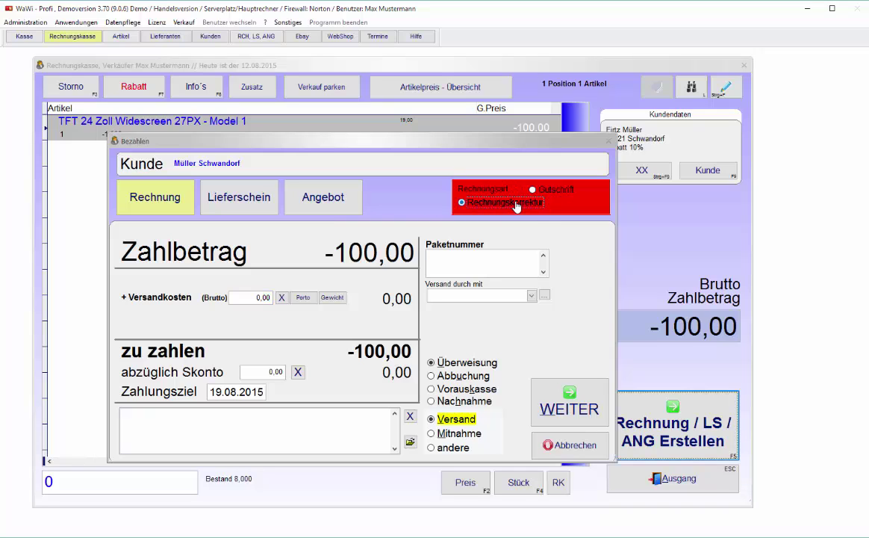
- Issue the invoice correction with Überweisung and Versand, skip printing a shipping label, and leave the Rechnungsmodul
left_click(23, 26)
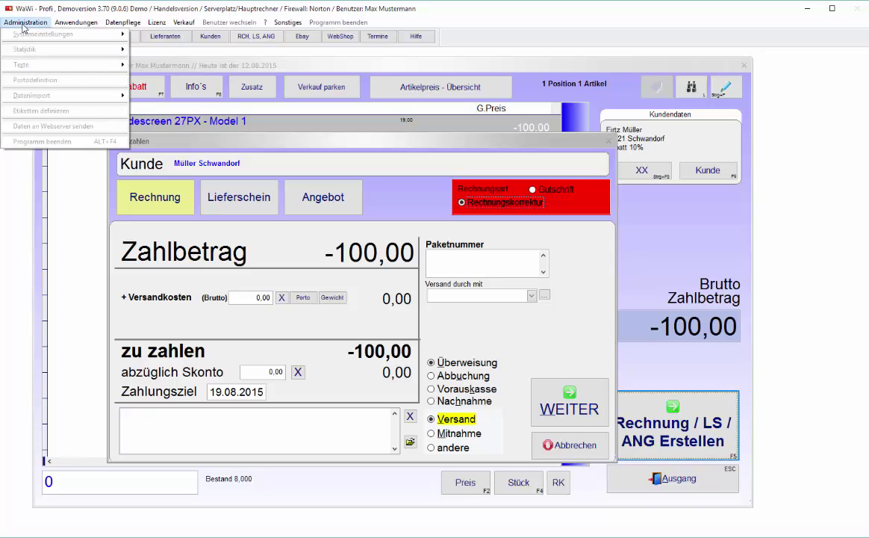
left_click(23, 25)
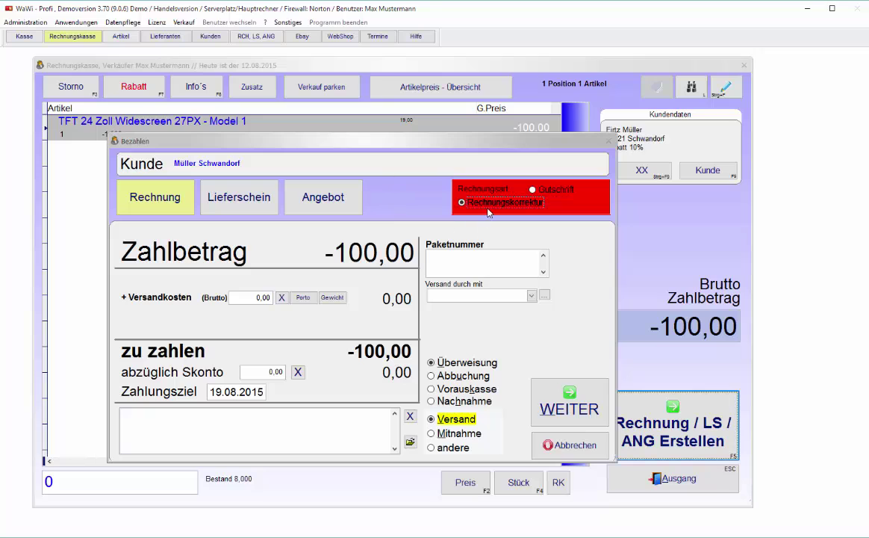
left_click(556, 418)
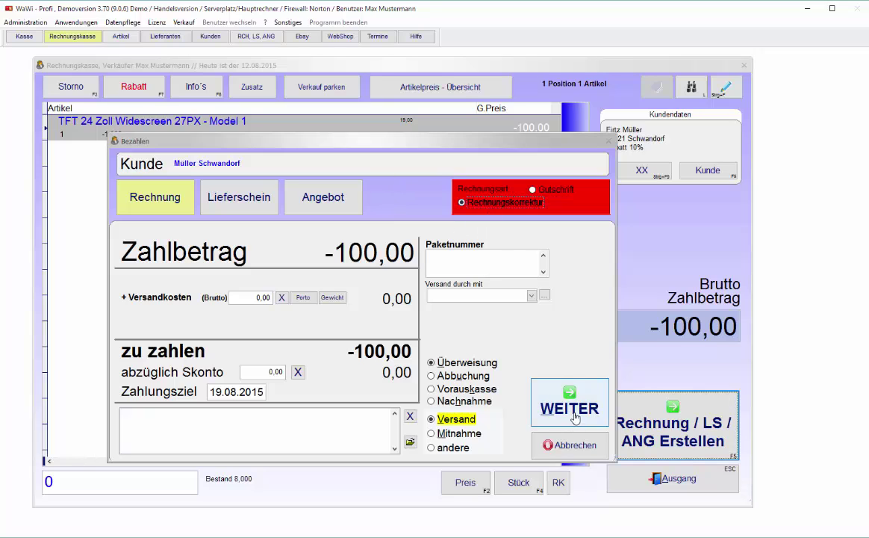
left_click(471, 296)
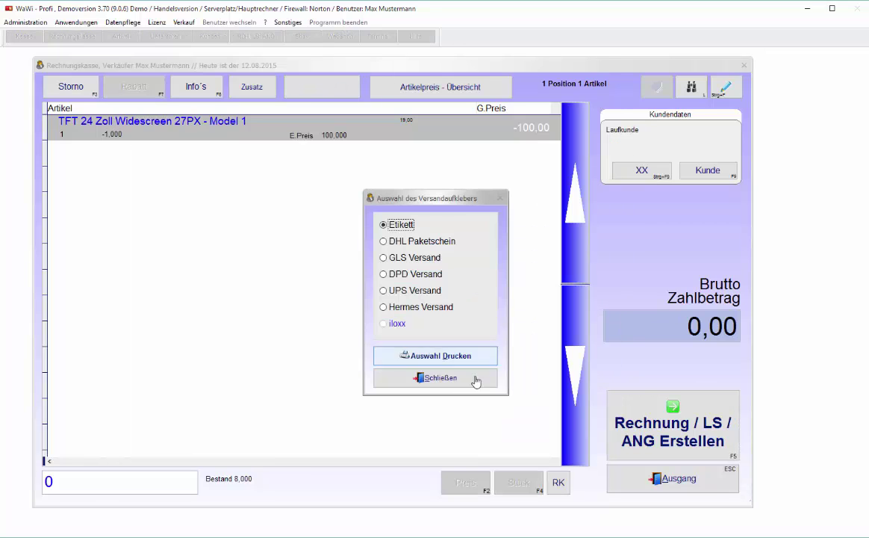
left_click(475, 381)
left_click(635, 477)
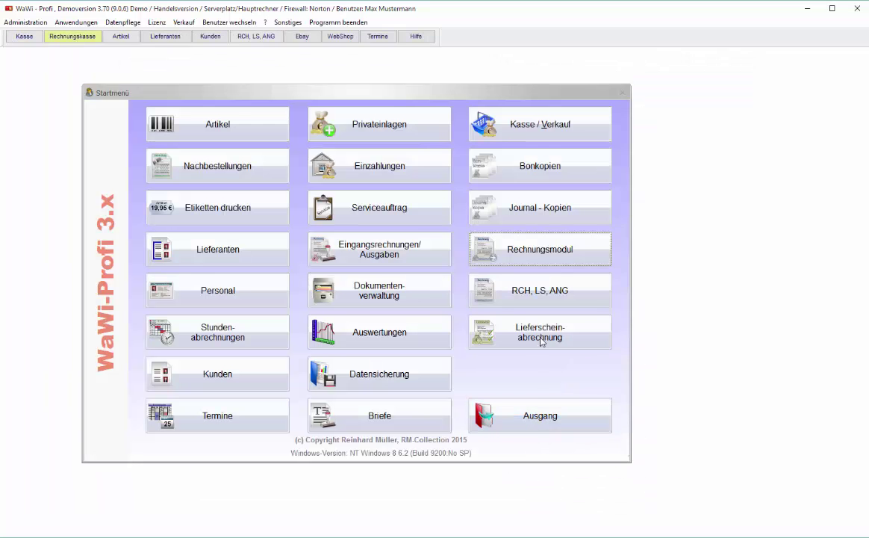
- Open the invoice overview, filter the list by invoice 2's customer and clear that filter
left_click(558, 297)
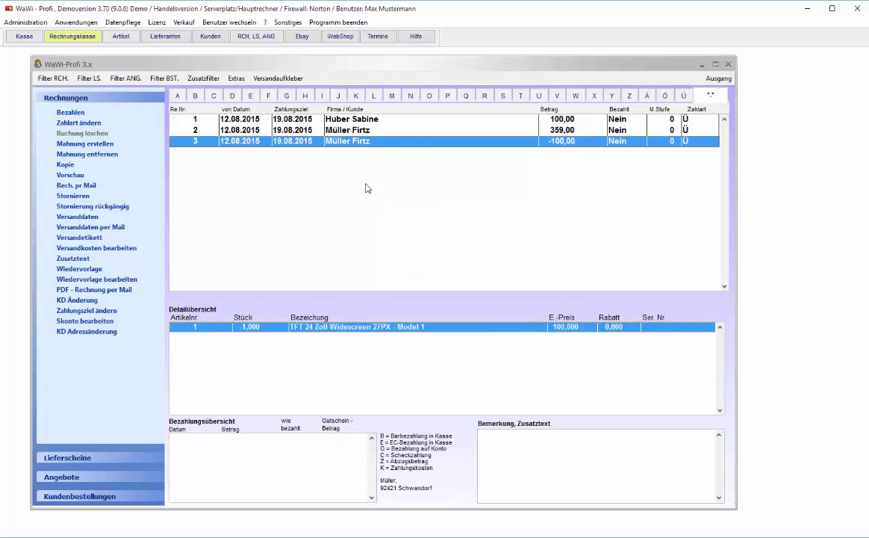
double_click(329, 130)
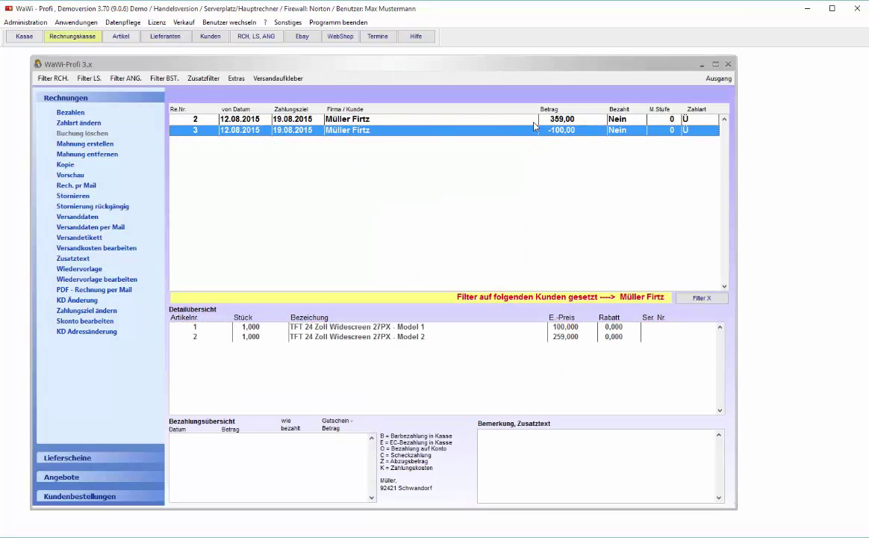
left_click(697, 295)
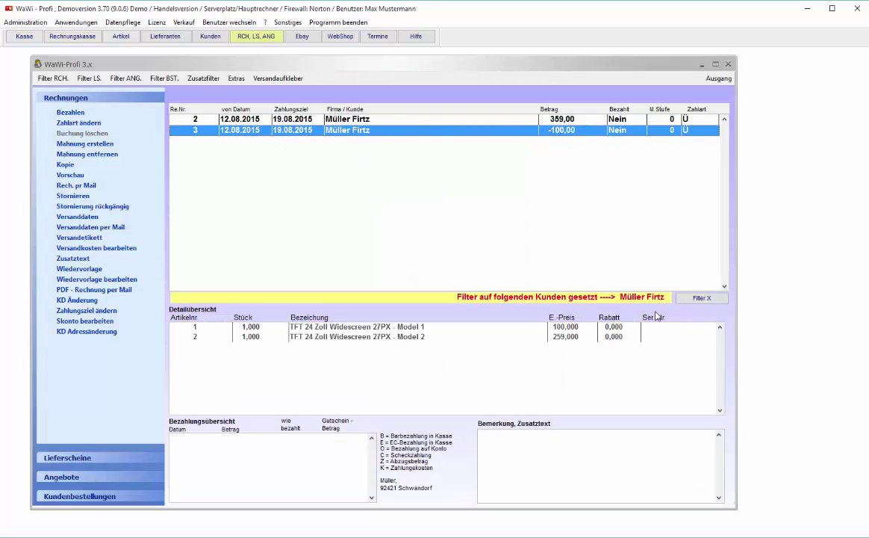
- Compare the detail lines of invoices 2 and 3, selecting the article 1 line of invoice 3
left_click(350, 131)
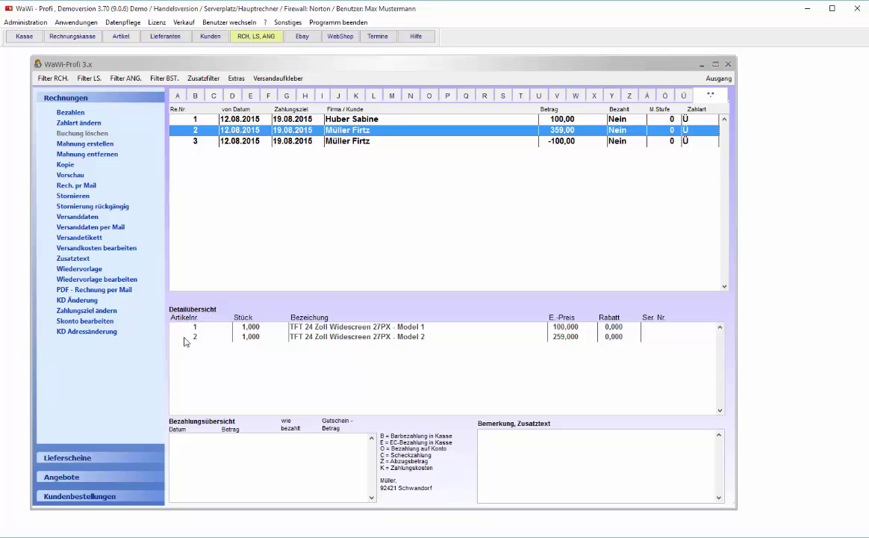
left_click(223, 140)
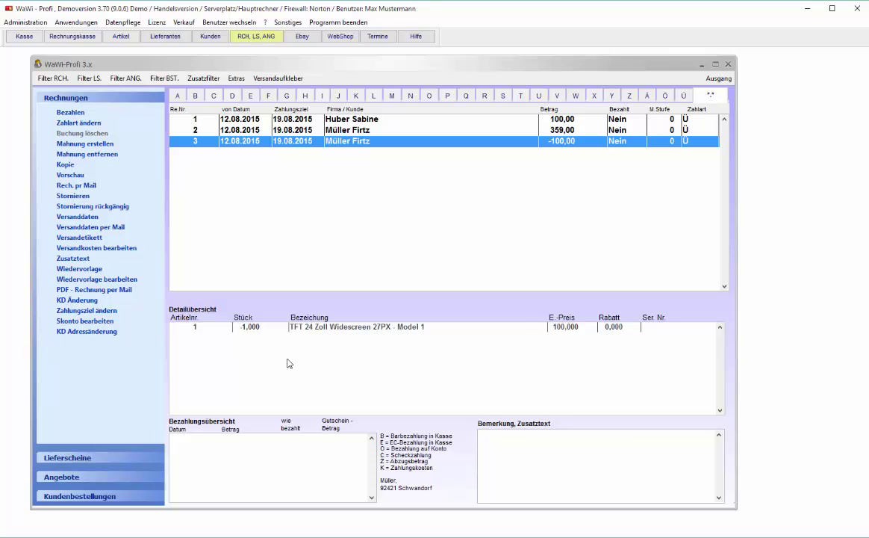
left_click(248, 327)
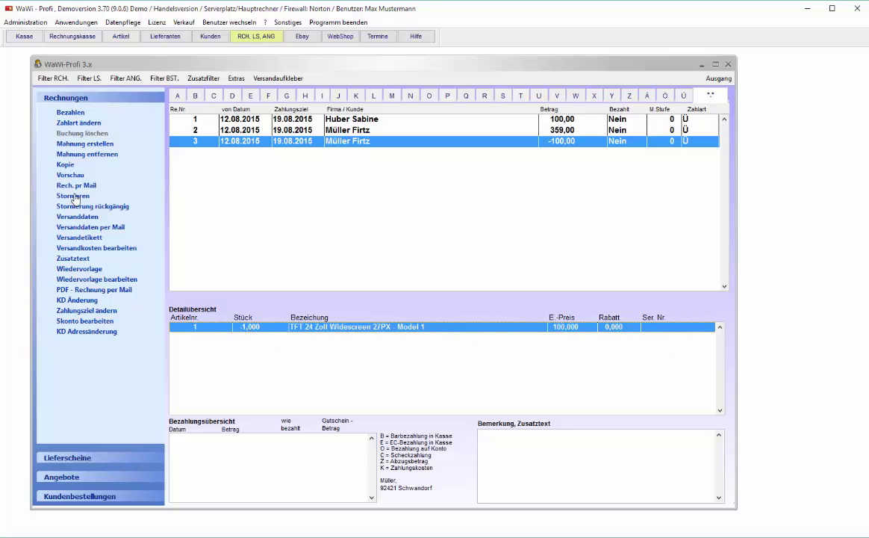
- Preview invoice correction 3, close the preview, and compare the detail lines of invoices 1, 2 and 3
left_click(71, 175)
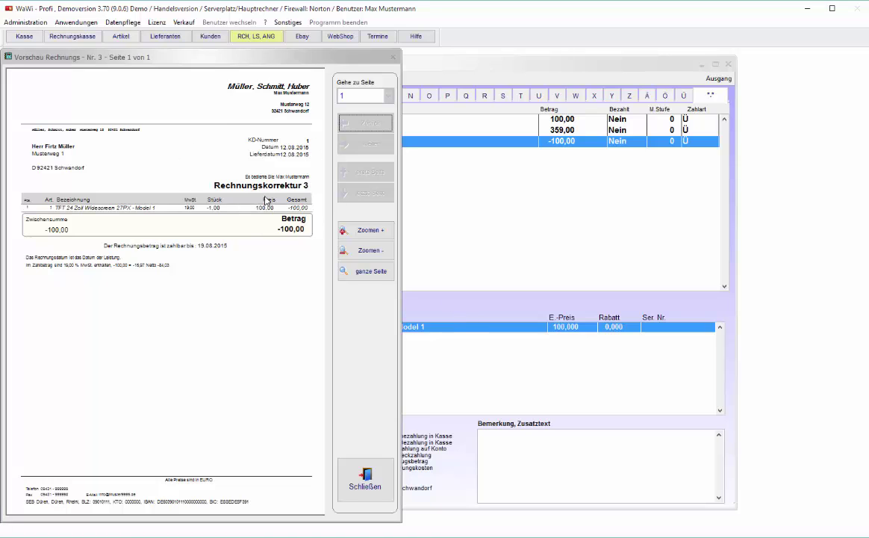
left_click(366, 489)
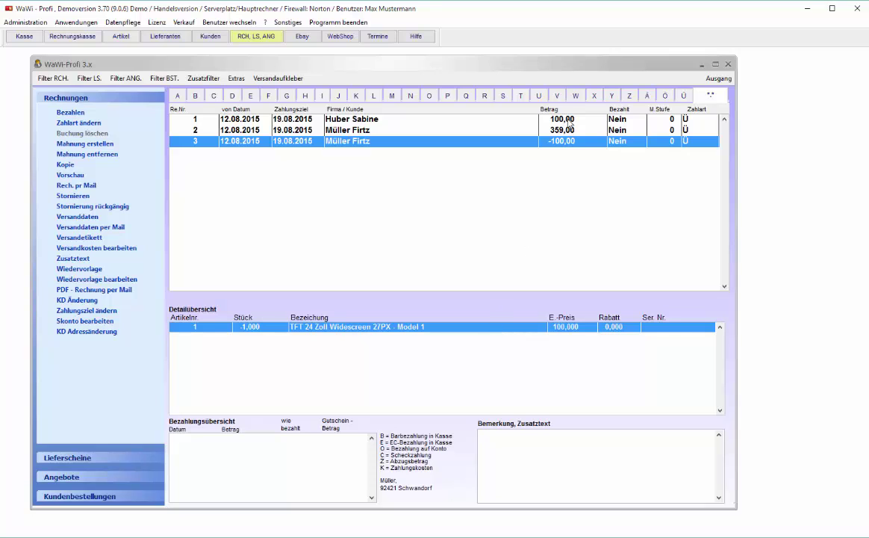
left_click(518, 119)
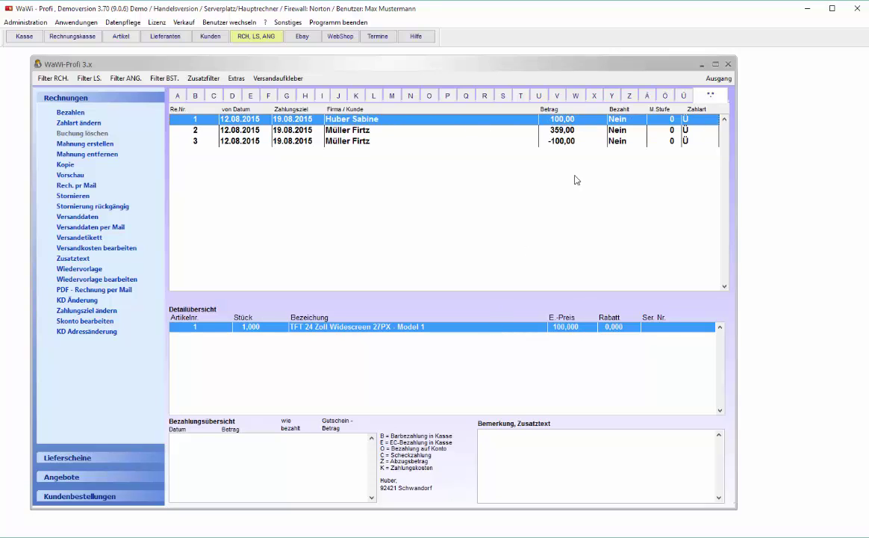
left_click(525, 130)
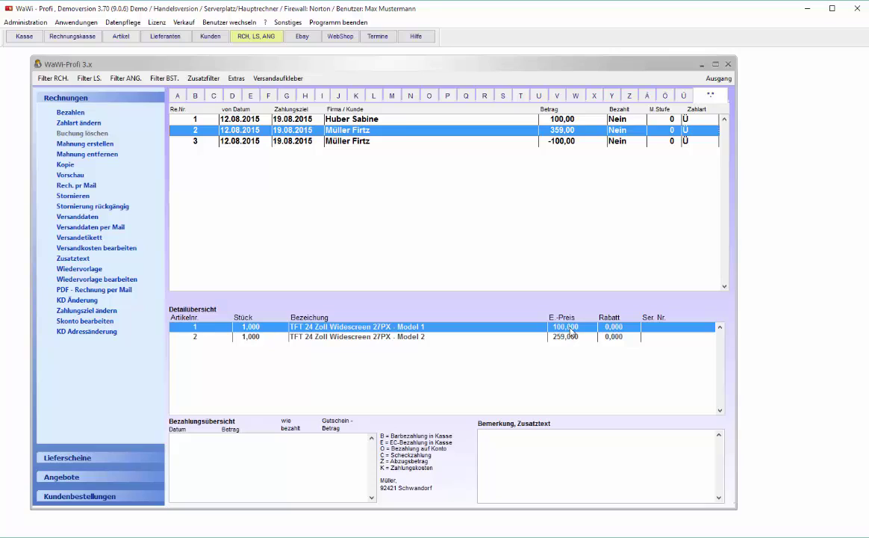
left_click(565, 142)
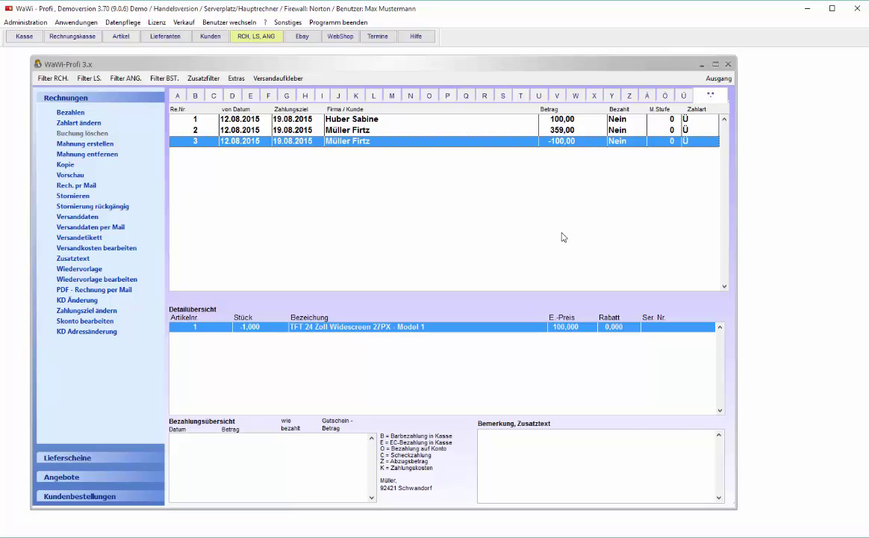
- Go from invoice 3's article line to the article 1 record and check its movements in the Bestandskontrolle
right_click(620, 329)
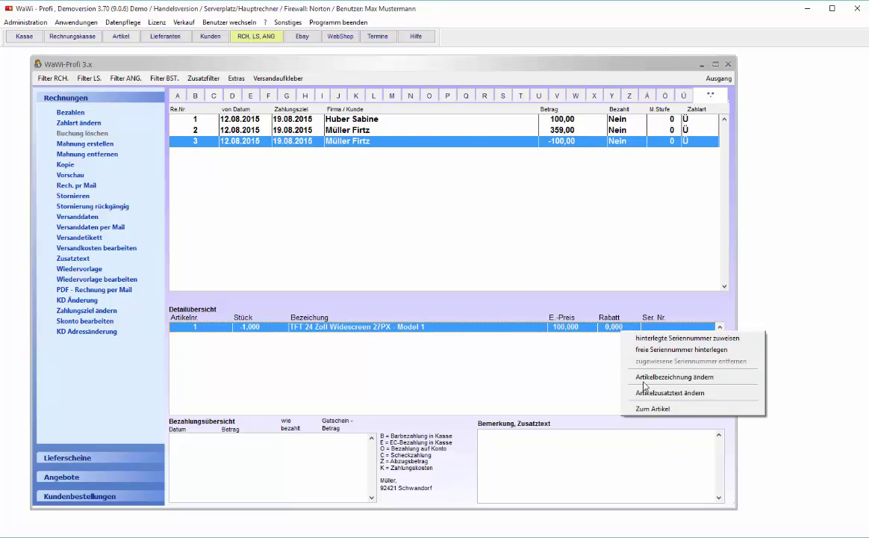
left_click(652, 411)
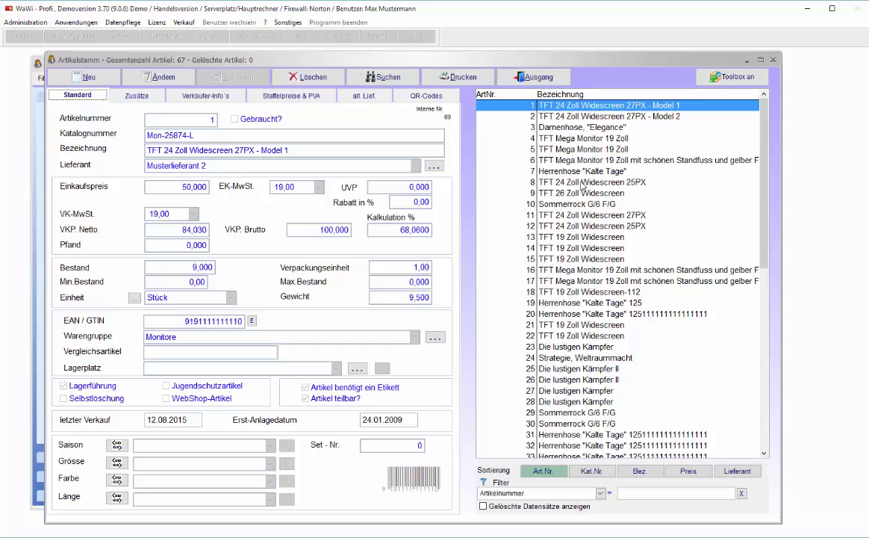
right_click(590, 105)
left_click(622, 313)
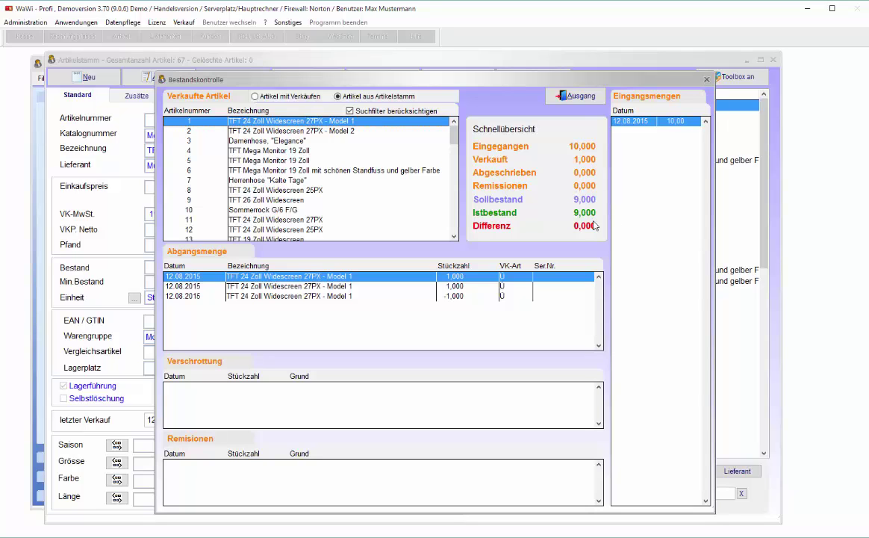
left_click(552, 79)
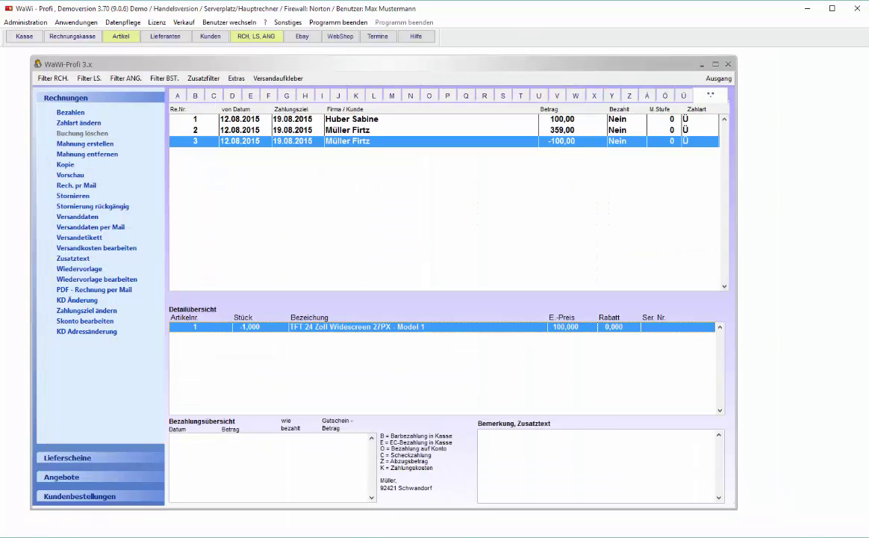
- Start paying invoice 3, show all of the marked customer's invoices, take over invoices 2 and 3, and leave without booking the payment
left_click(336, 130)
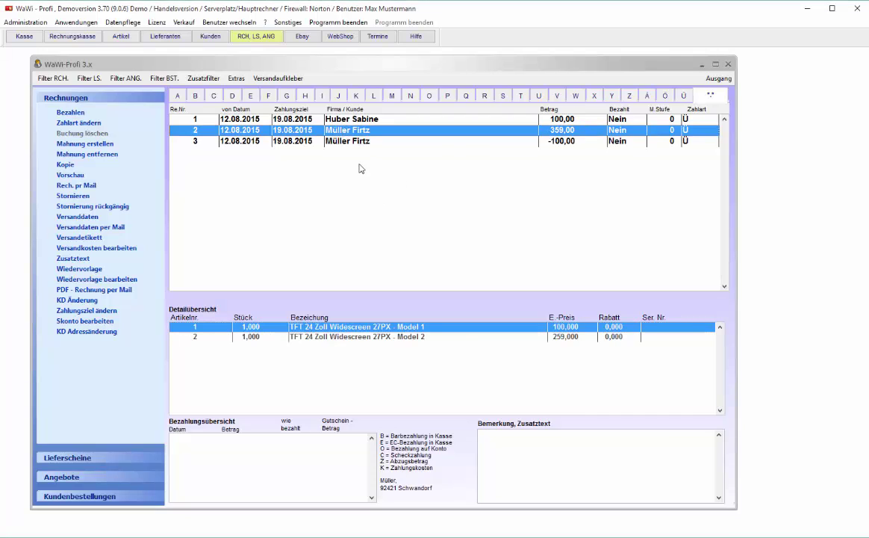
left_click(298, 143)
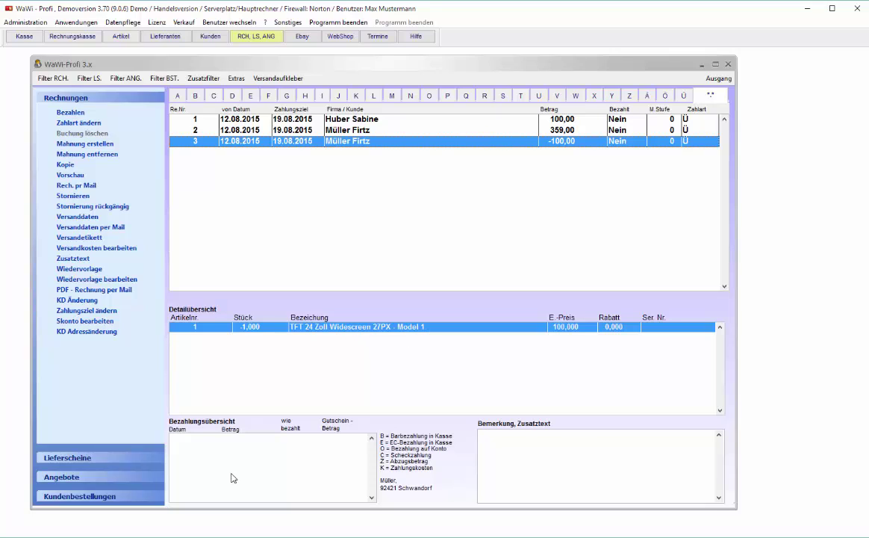
left_click(69, 113)
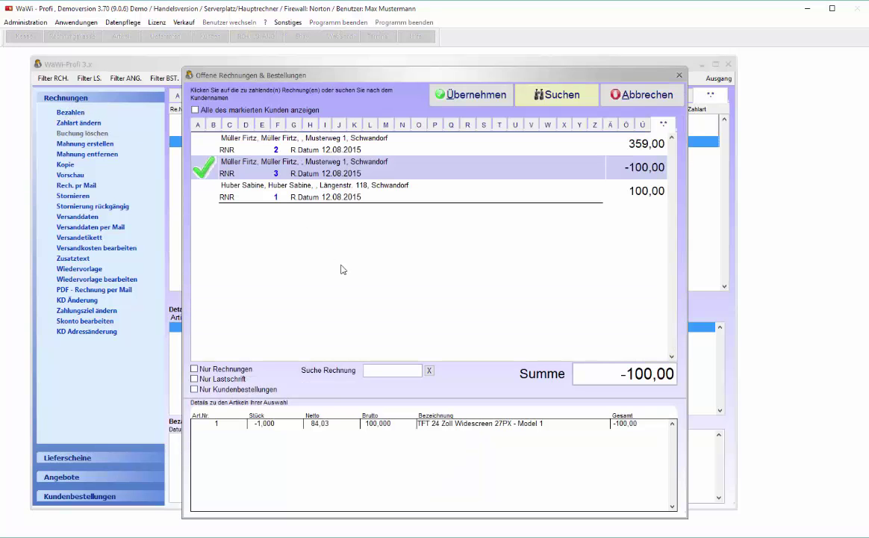
left_click(195, 111)
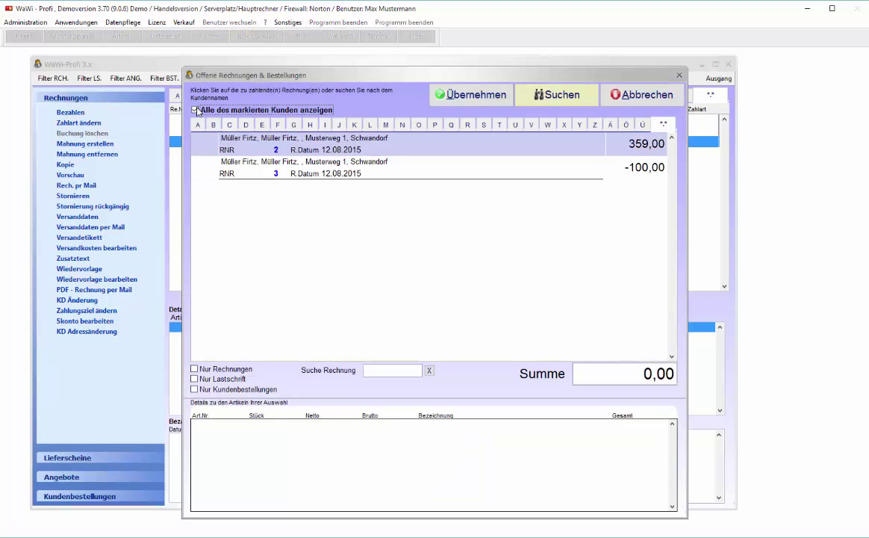
left_click(204, 149)
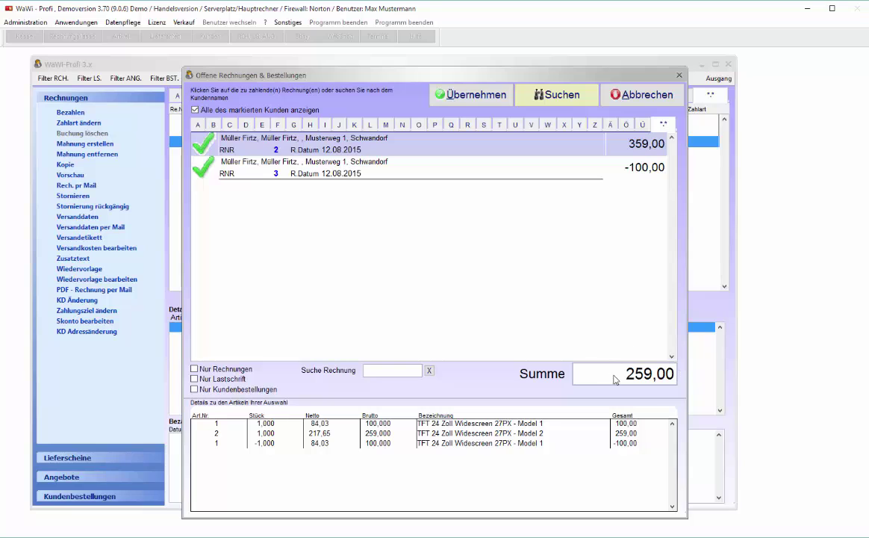
left_click(478, 106)
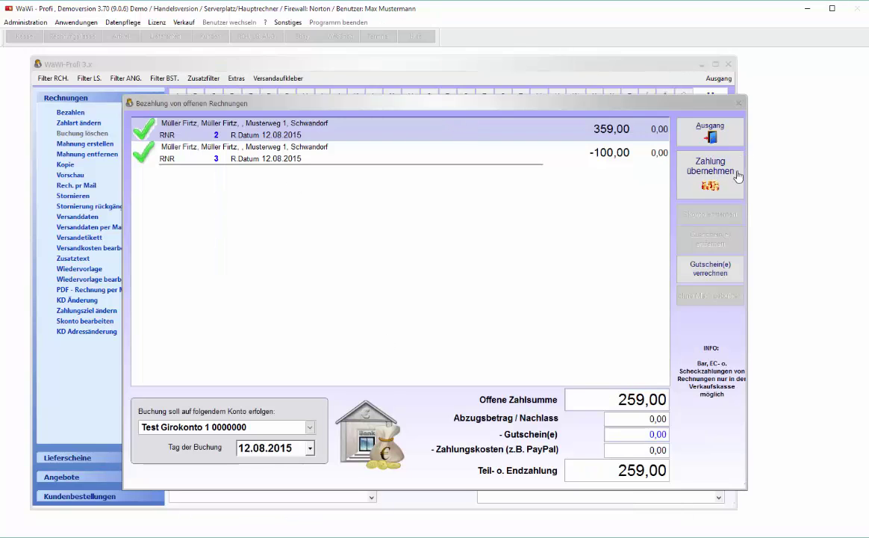
left_click(713, 133)
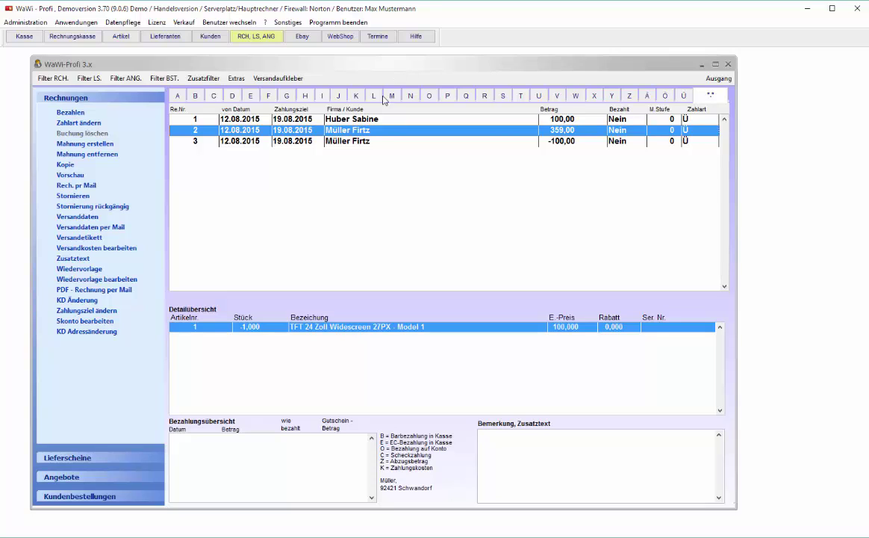
- Filter the overview by invoice 2's customer, leave it, and call up the open invoices in Kasse / Verkauf with the preselected seller
double_click(362, 136)
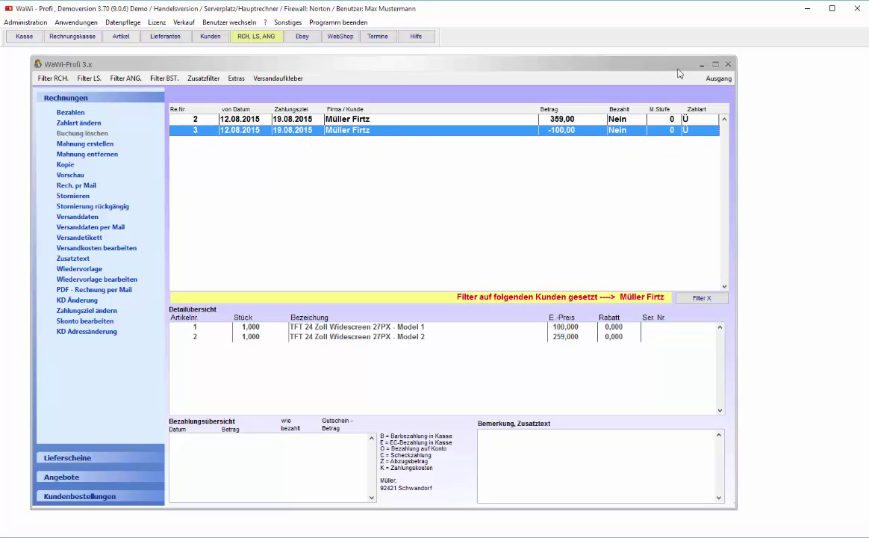
left_click(717, 79)
left_click(581, 124)
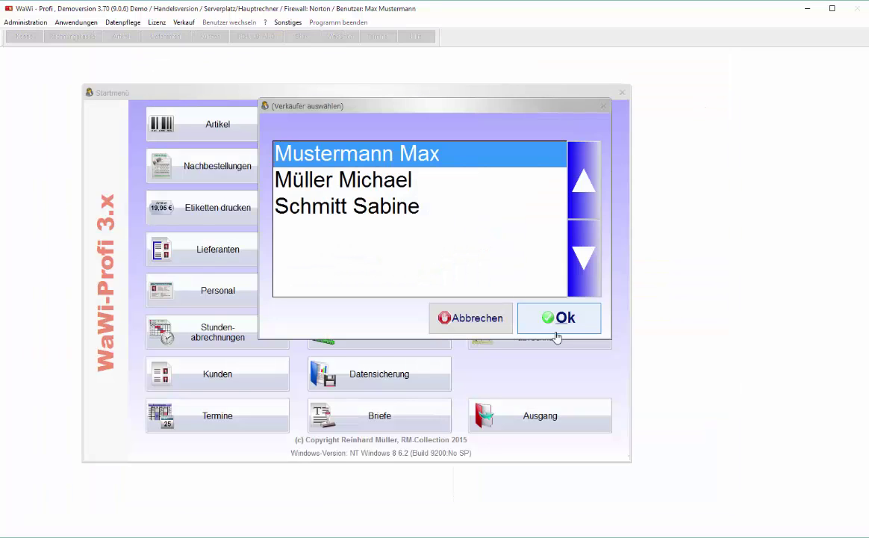
left_click(554, 329)
left_click(672, 440)
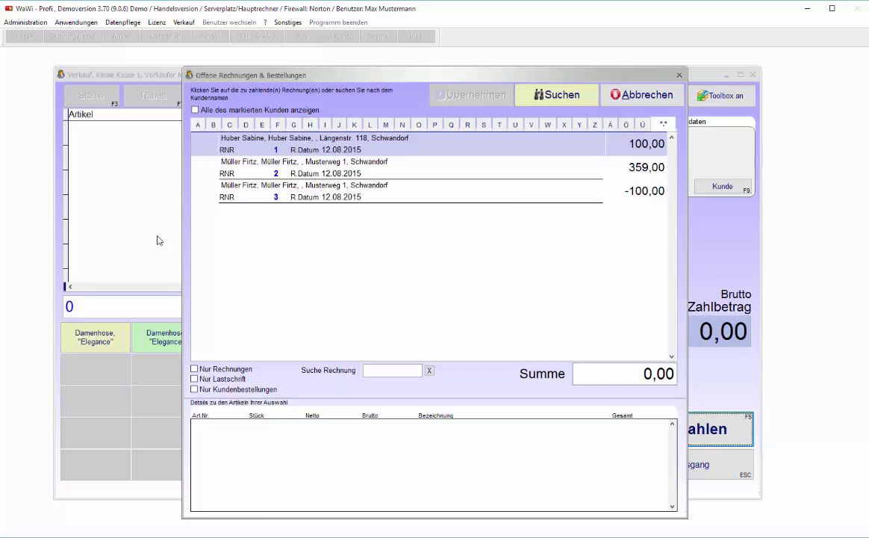
- Mark invoices 2 and 3 among the open invoices and take them over for joint payment
left_click(198, 169)
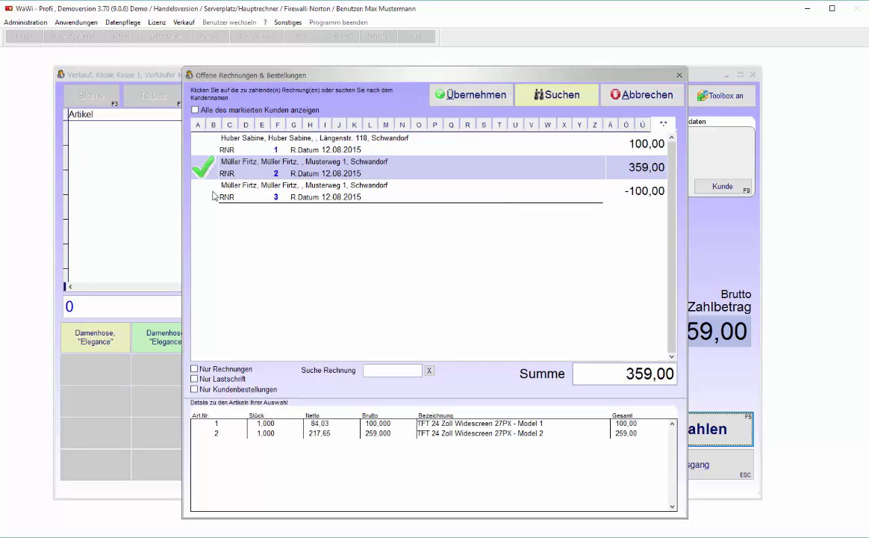
left_click(214, 196)
left_click(471, 95)
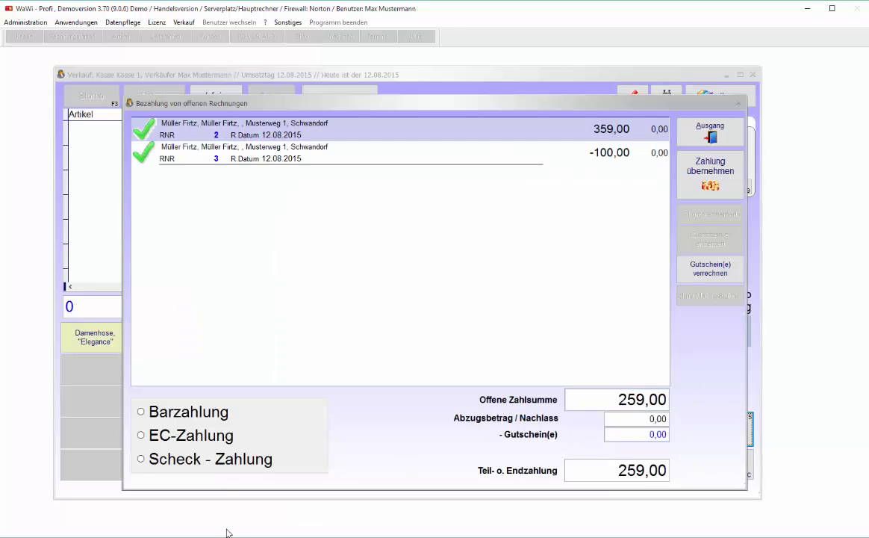
- Go through the Barzahlung, EC-Zahlung and Scheck-Zahlung options for settling invoices 2 and 3
left_click(187, 413)
left_click(190, 436)
left_click(187, 461)
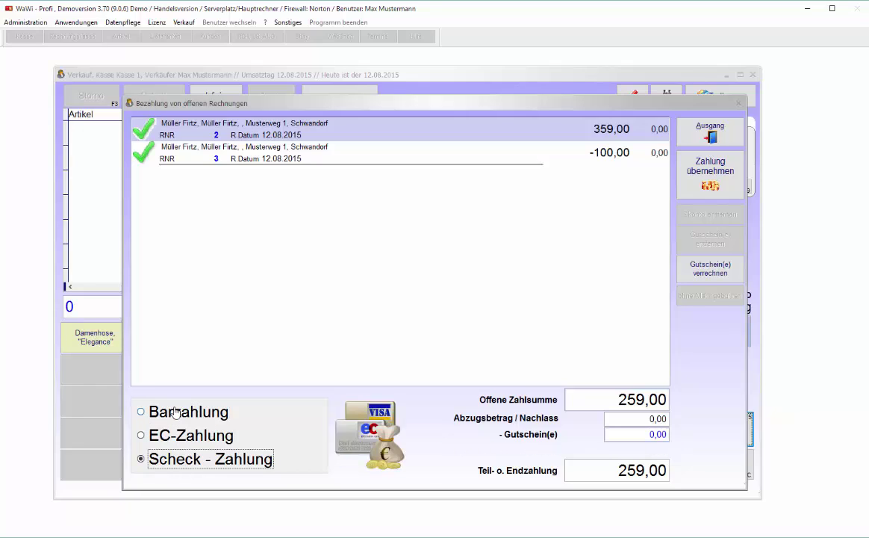
left_click(174, 413)
left_click(163, 436)
left_click(166, 460)
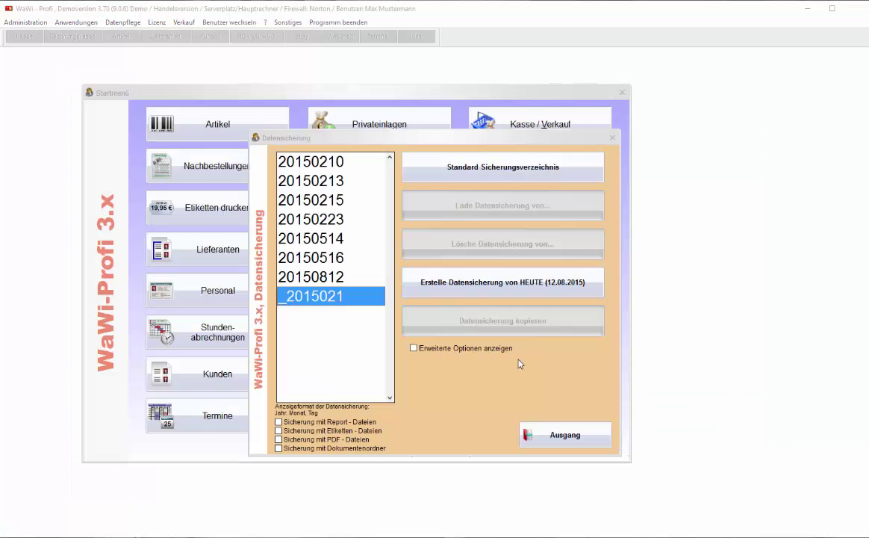
- Load the data backup 20150812, close the Auswertungen window, and reopen the invoice overview
left_click(340, 277)
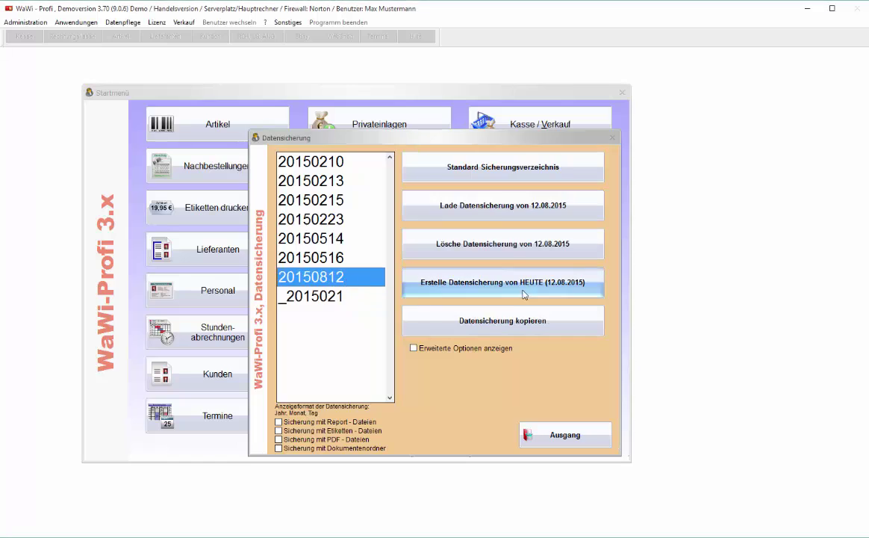
left_click(495, 206)
left_click(445, 309)
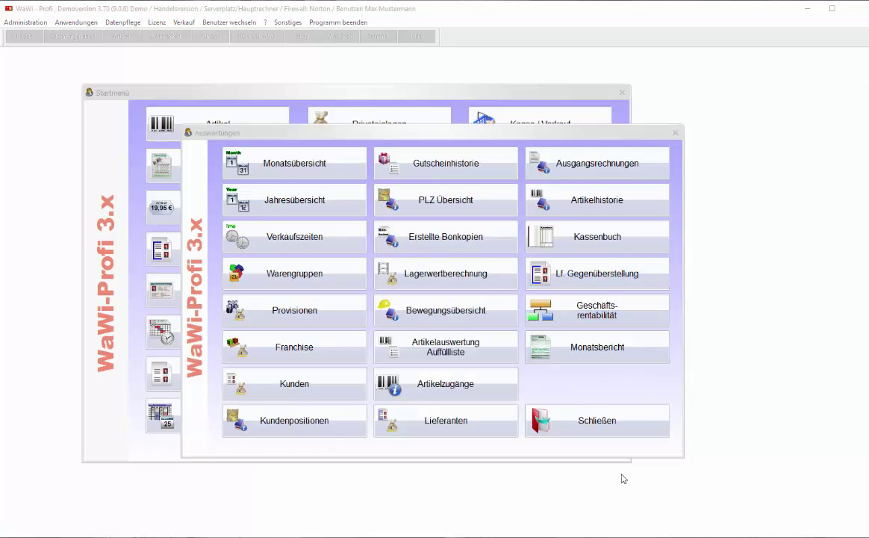
left_click(620, 422)
left_click(571, 292)
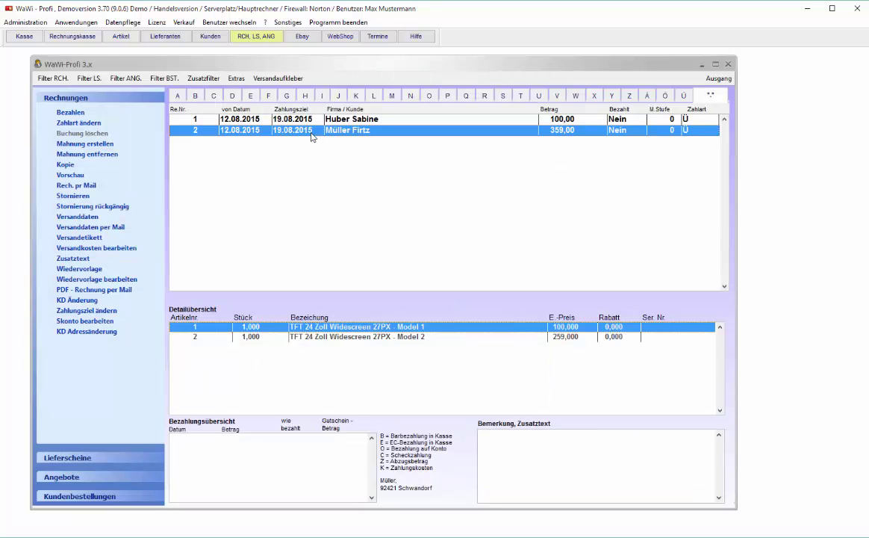
- Book invoice 2's full payment of 359,00 EUR to Test Girokonto 1 and confirm the account payment
left_click(82, 123)
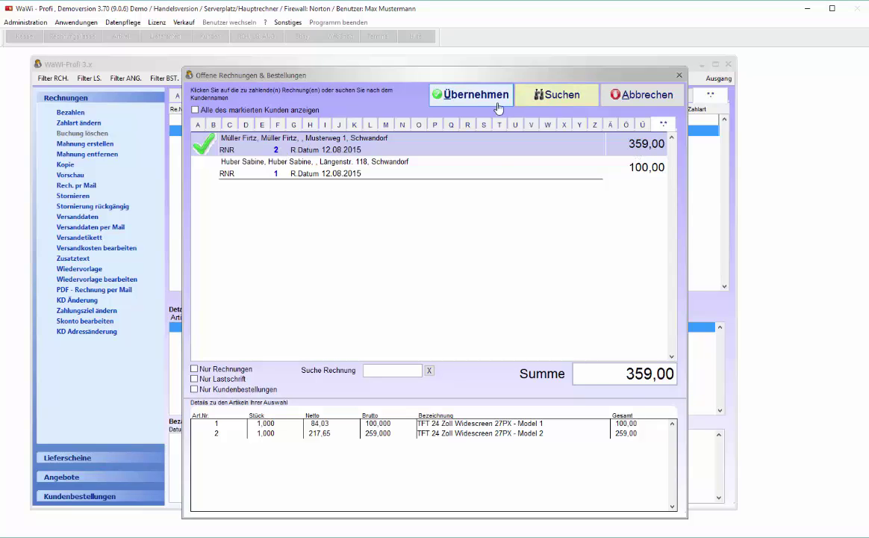
left_click(465, 96)
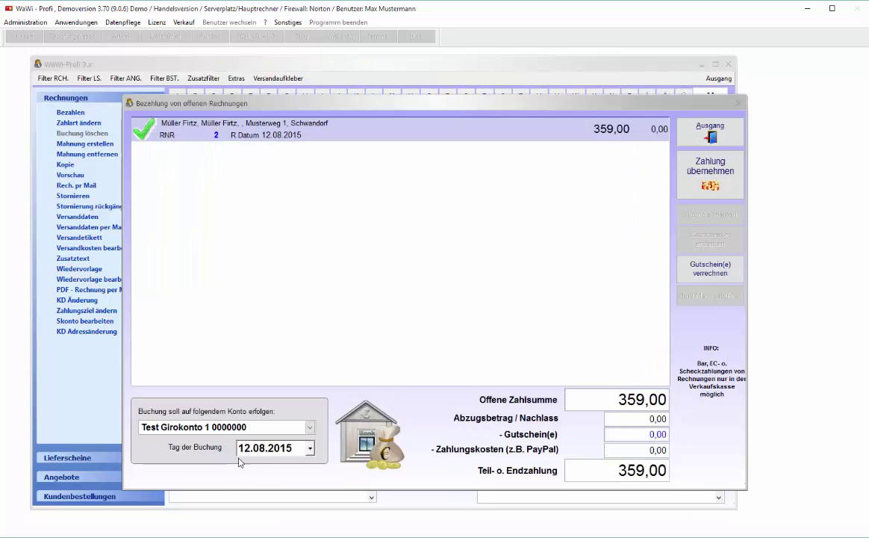
left_click(715, 182)
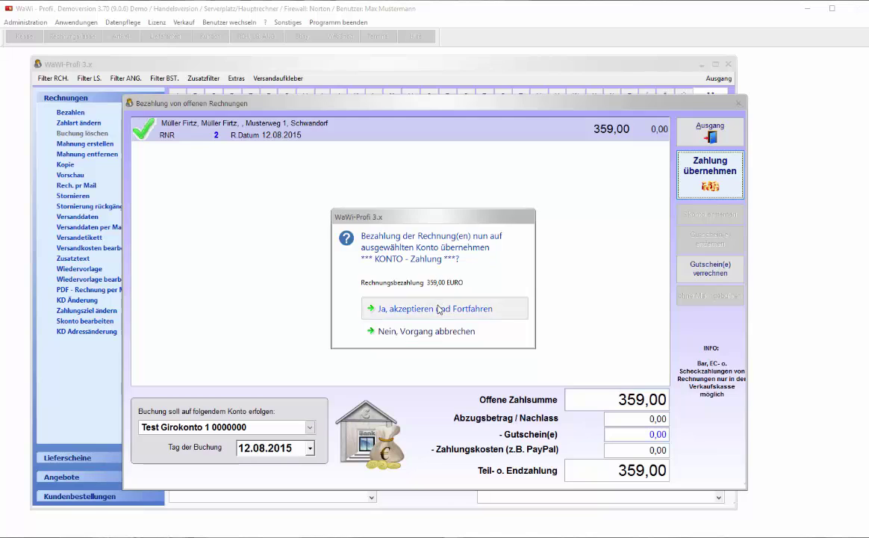
left_click(430, 307)
left_click(522, 396)
left_click(442, 312)
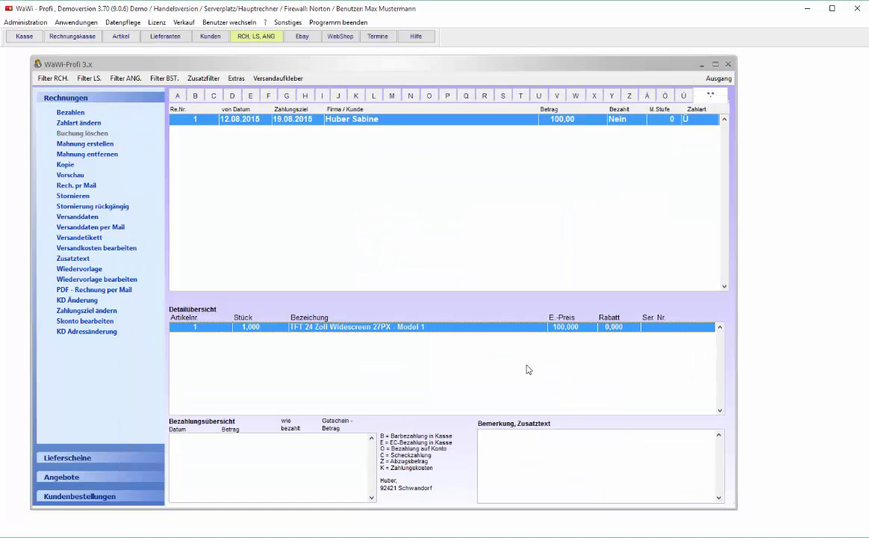
- Filter the overview to bezahlte Rechnungen and select the article 1 line of invoice 2
left_click(52, 77)
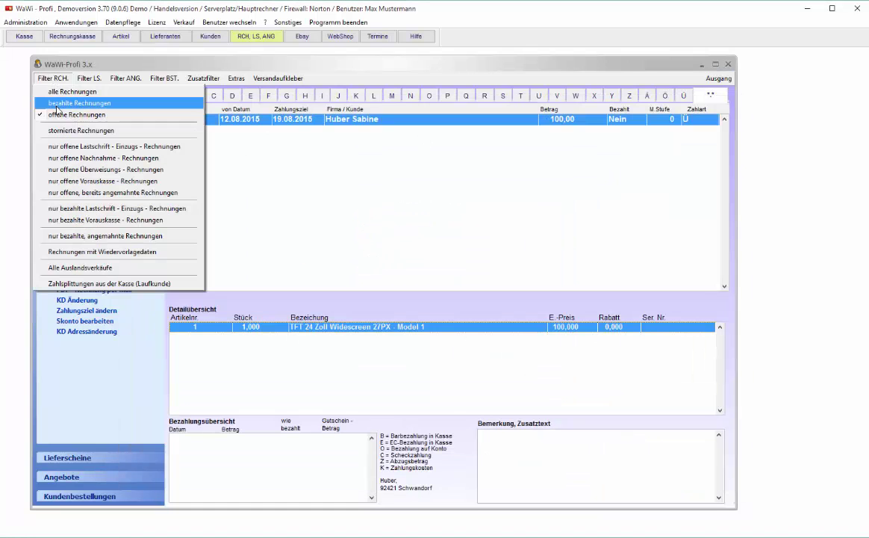
left_click(52, 99)
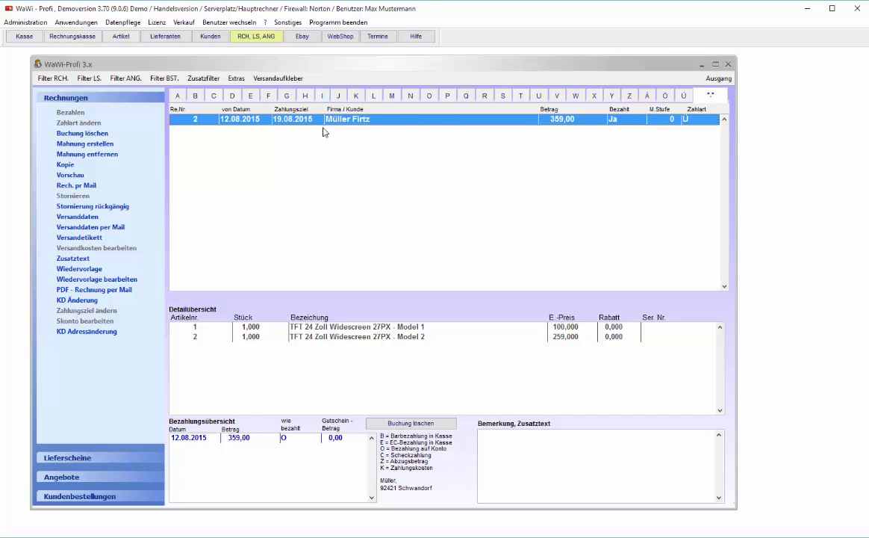
left_click(354, 331)
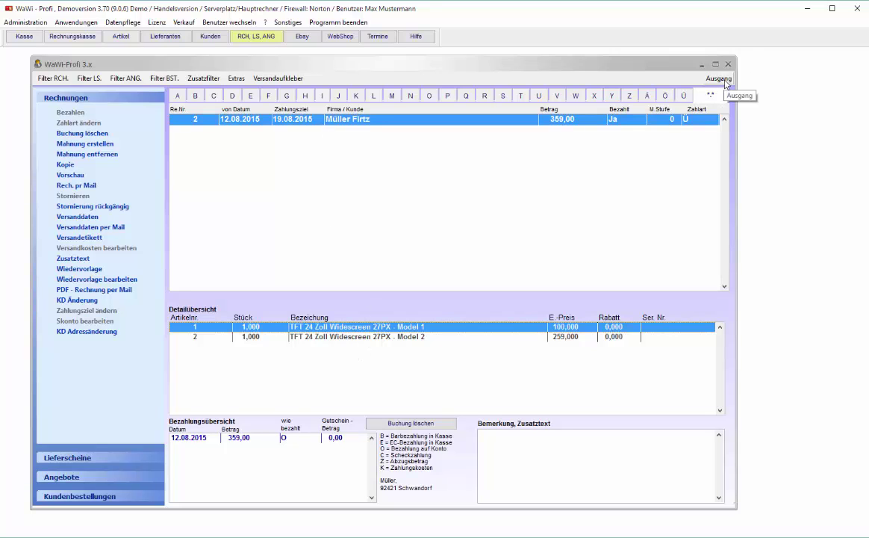
- Close the invoice overview and ring up article 1 as a return in Kasse / Verkauf with the preselected seller
left_click(718, 79)
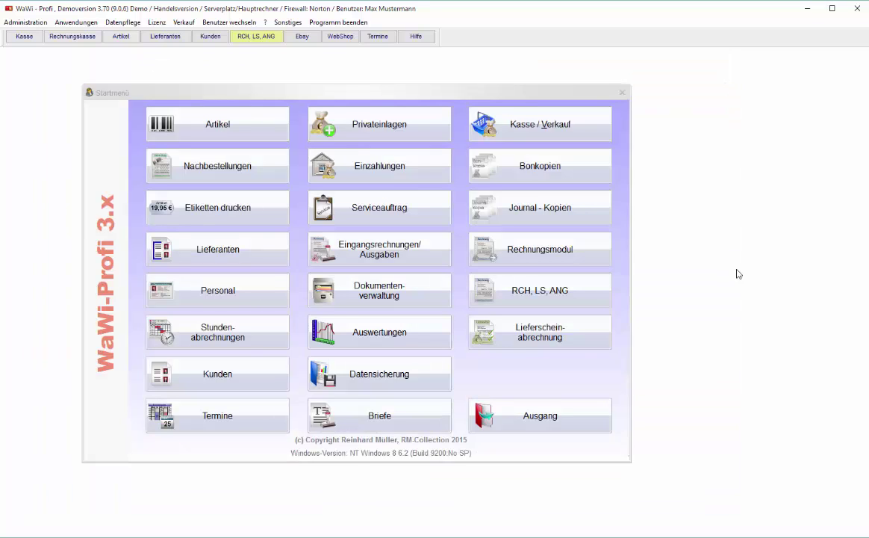
left_click(572, 129)
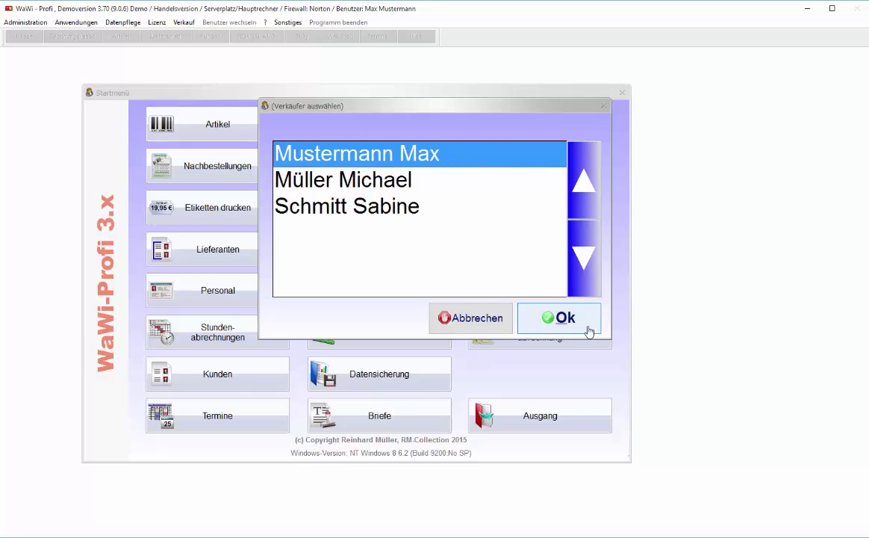
left_click(588, 328)
type("1")
key("Return")
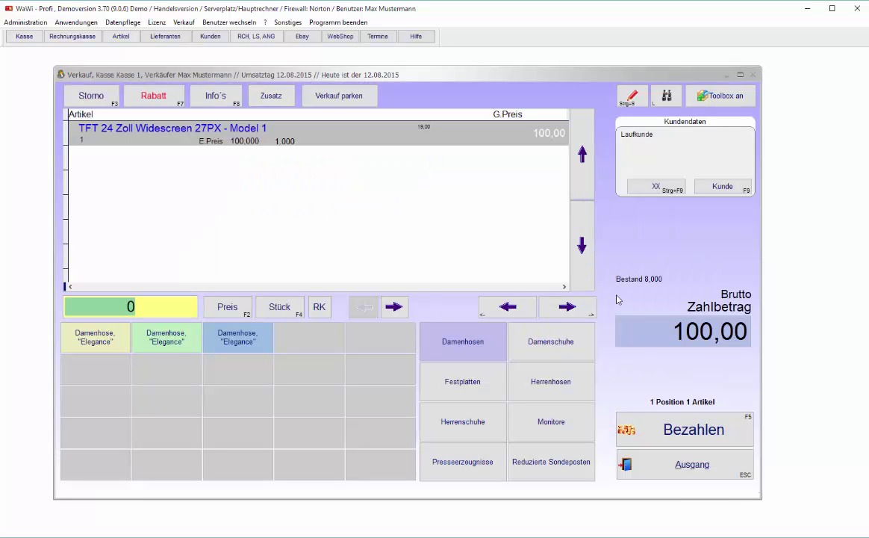
left_click(319, 306)
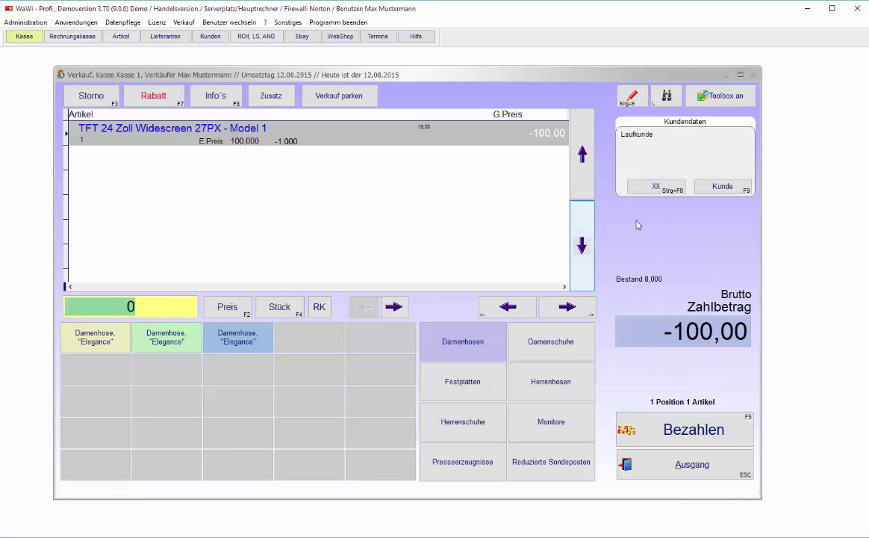
- Assign the first listed customer, check the payout options for the cash register return, and leave the register without completing it
left_click(738, 191)
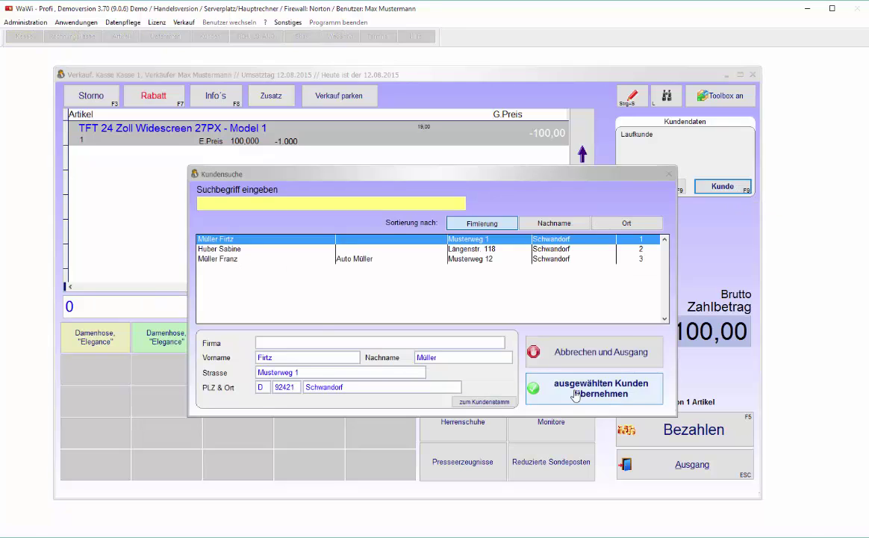
left_click(550, 378)
left_click(439, 296)
left_click(691, 429)
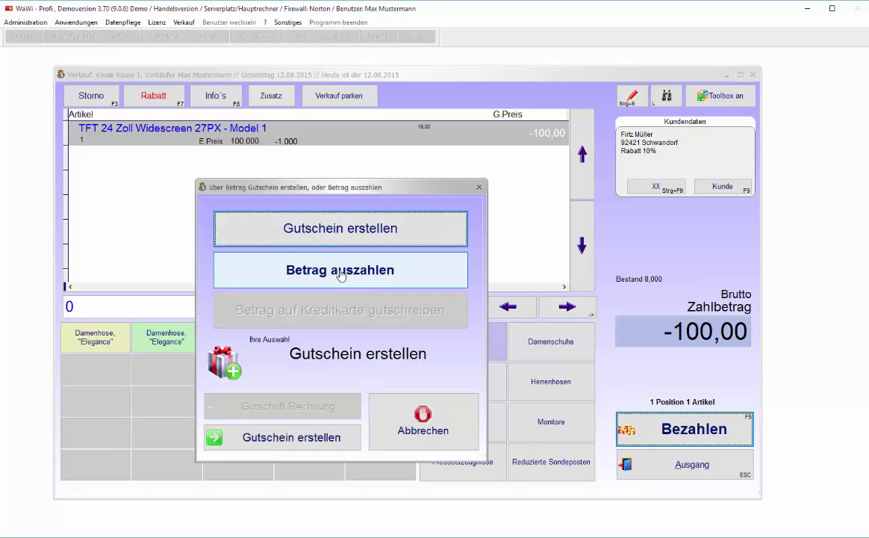
left_click(408, 431)
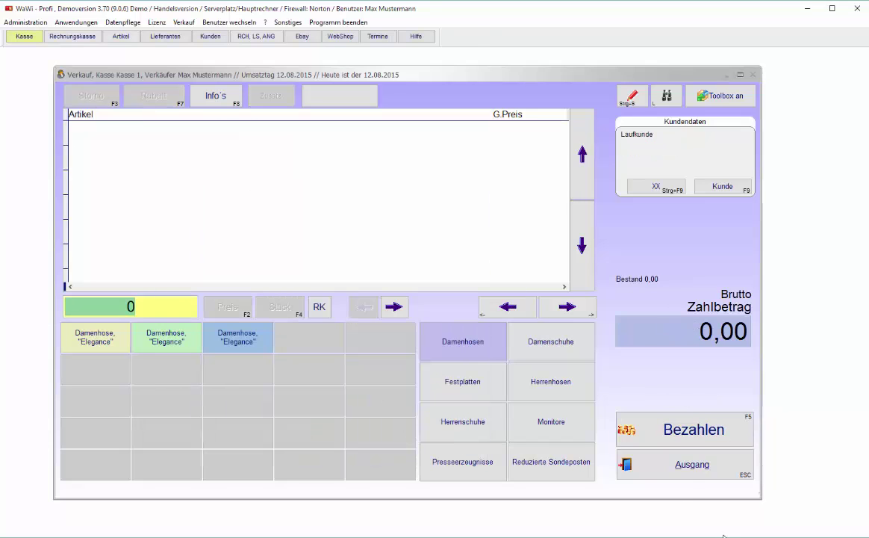
left_click(684, 475)
left_click(472, 377)
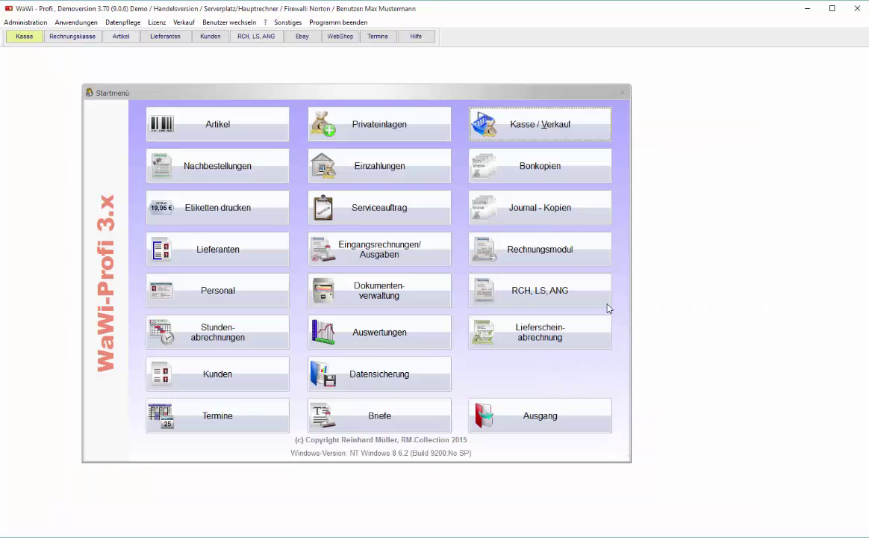
- Open the Rechnungsmodul with the preselected seller and enter article 1 as an accepted article return
left_click(583, 255)
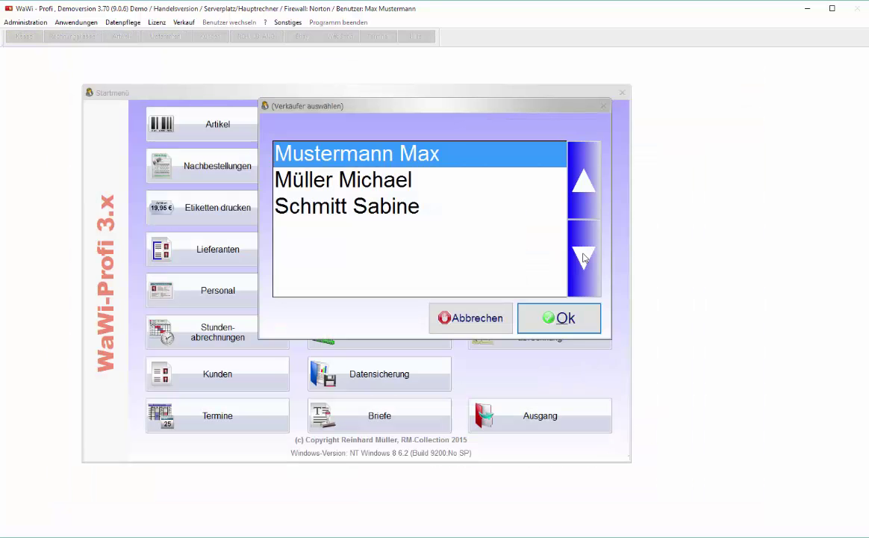
left_click(581, 324)
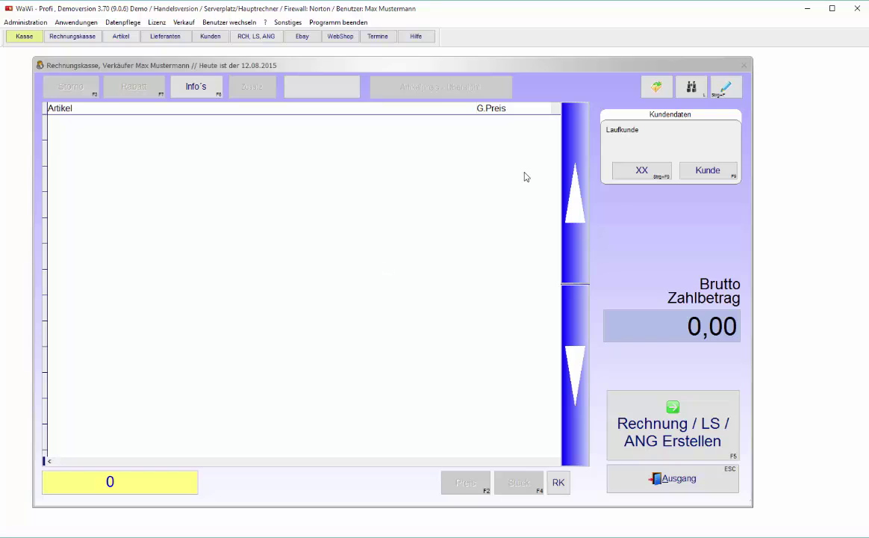
type("1")
key("Return")
key("Return")
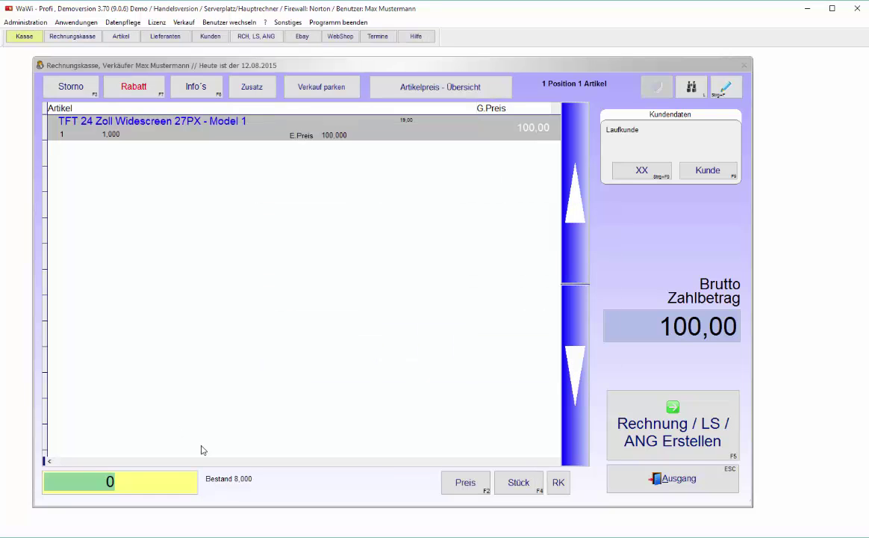
left_click(559, 482)
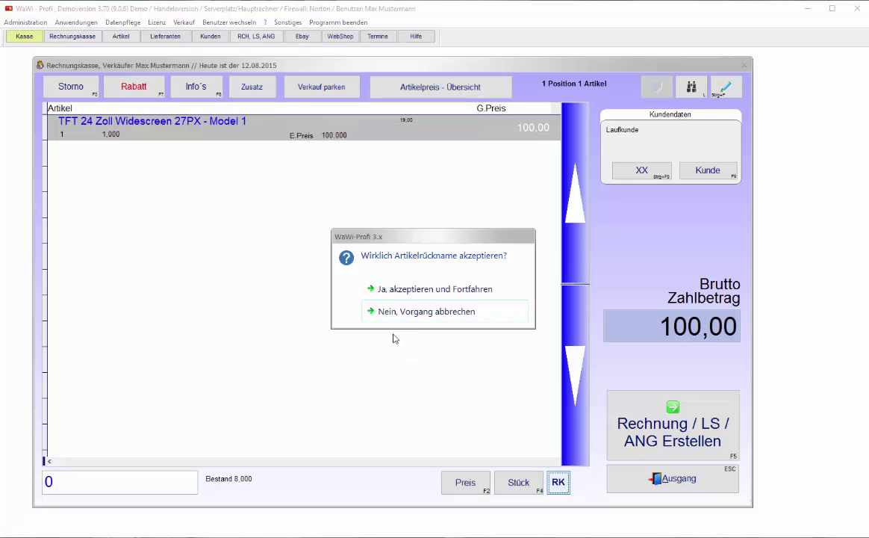
left_click(405, 295)
- Assign the first listed customer to the article 1 return and start creating its invoice document
left_click(705, 171)
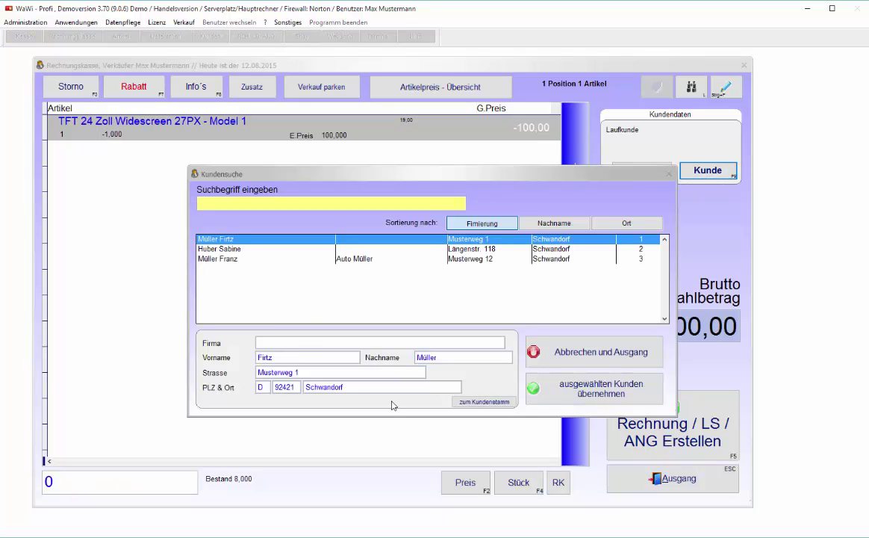
left_click(594, 388)
left_click(415, 317)
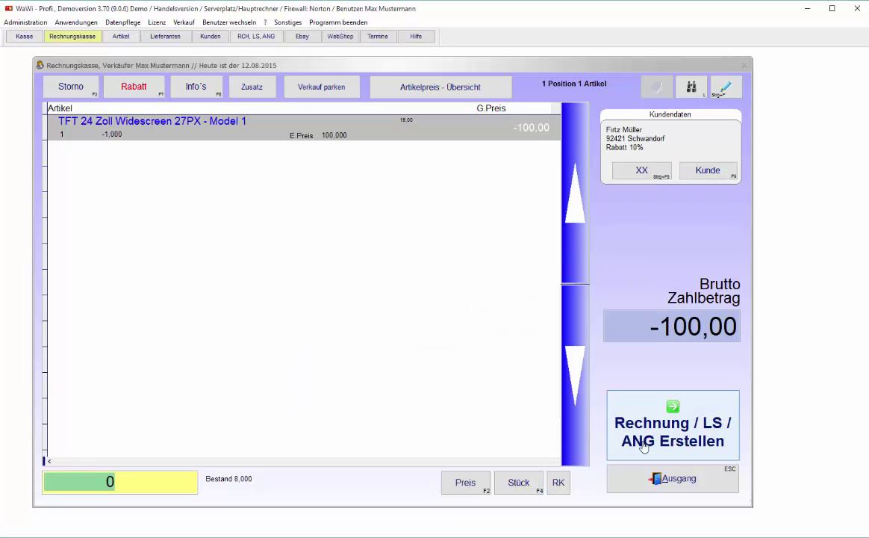
left_click(649, 444)
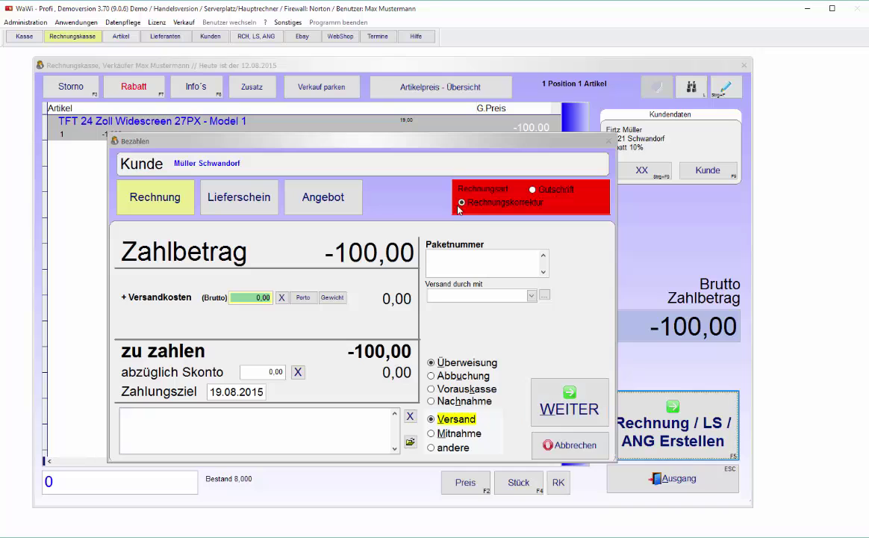